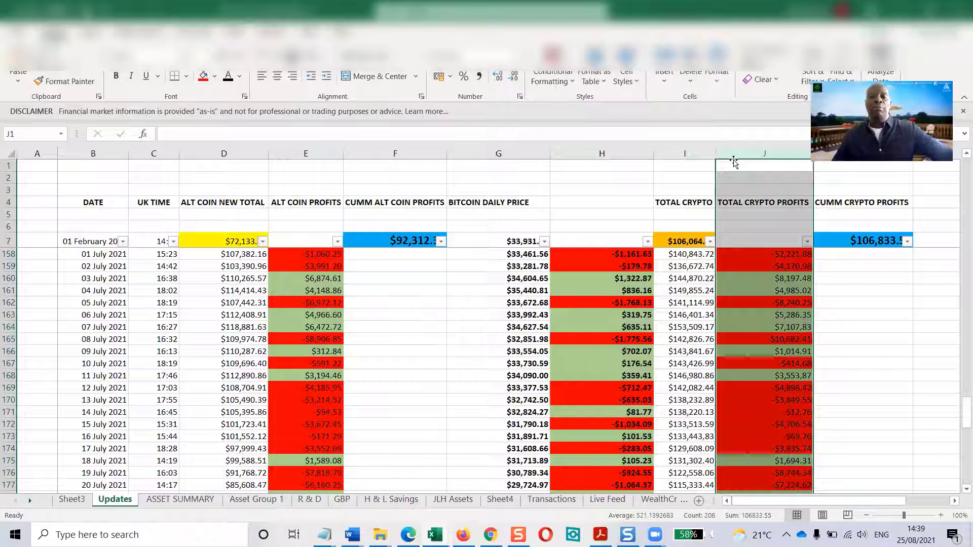
Step: Inspect a daily total crypto profit formula and sum two pairs of consecutive days
click(761, 327)
scroll(779, 314, up, 1)
scroll(780, 314, up, 10)
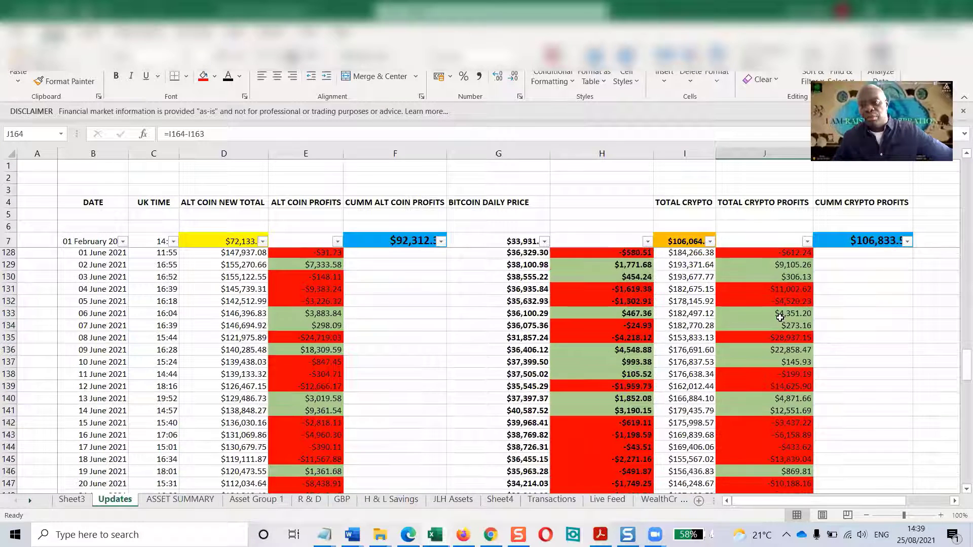
click(779, 317)
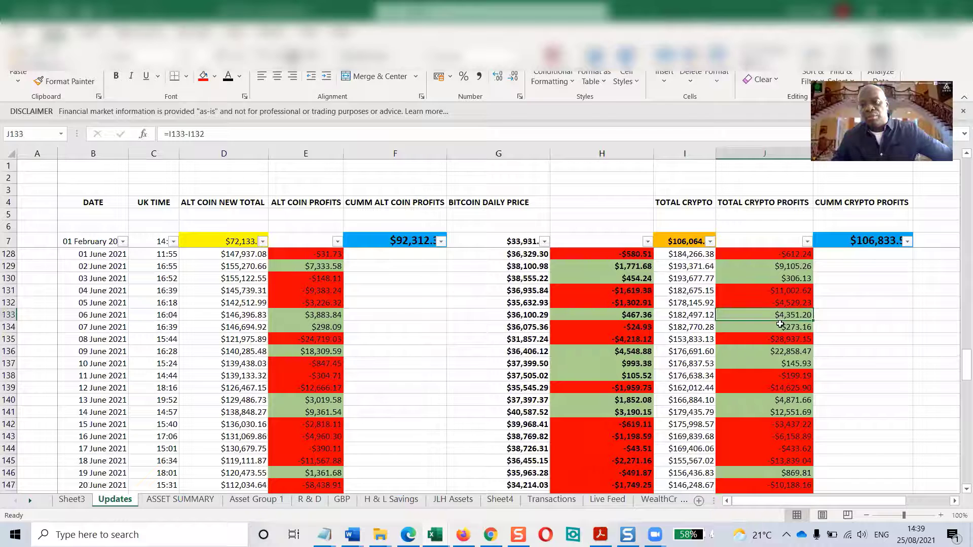
key(shift+Down)
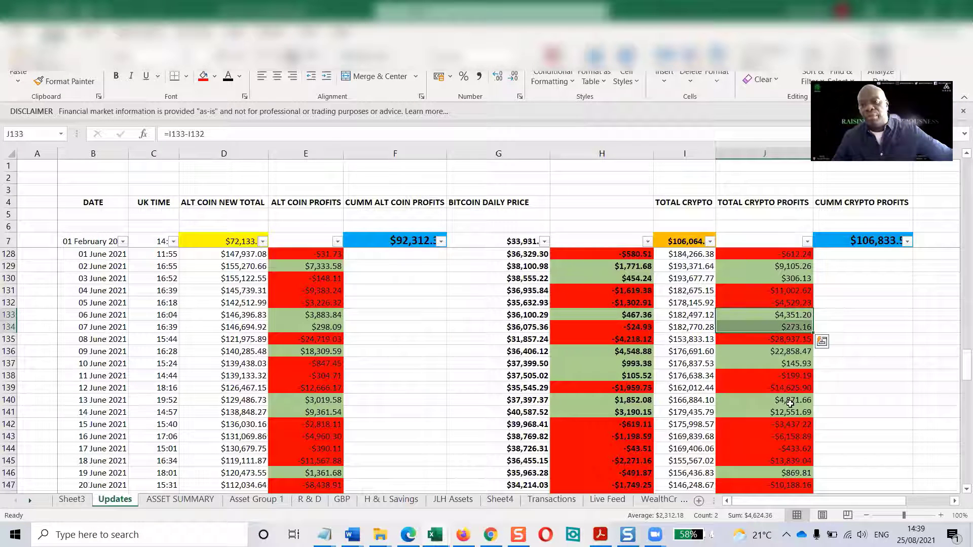
key(Down)
key(Down)
key(Down)
key(shift+Down)
Step: Sum six July days of total crypto profit using the status-bar Sum
scroll(790, 403, down, 8)
scroll(790, 395, down, 2)
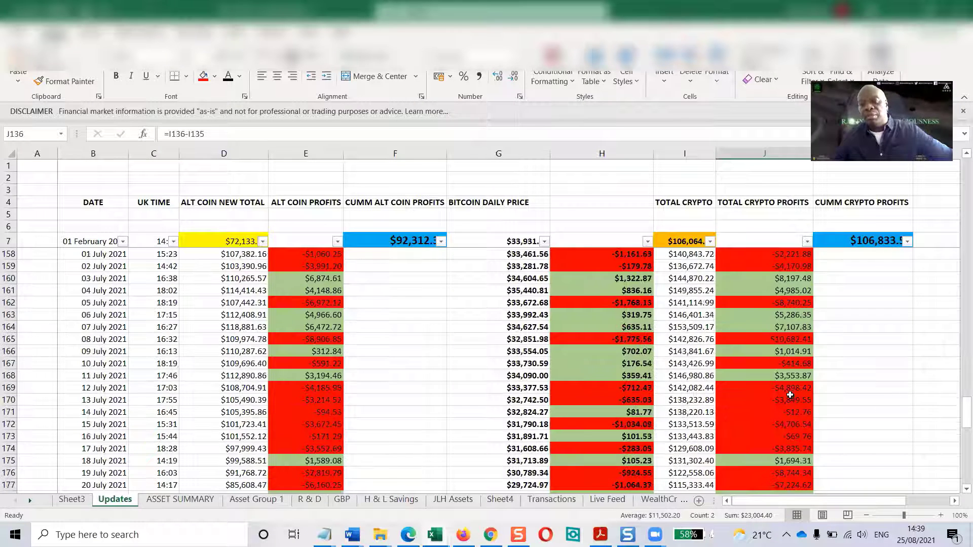
drag(791, 387, 786, 446)
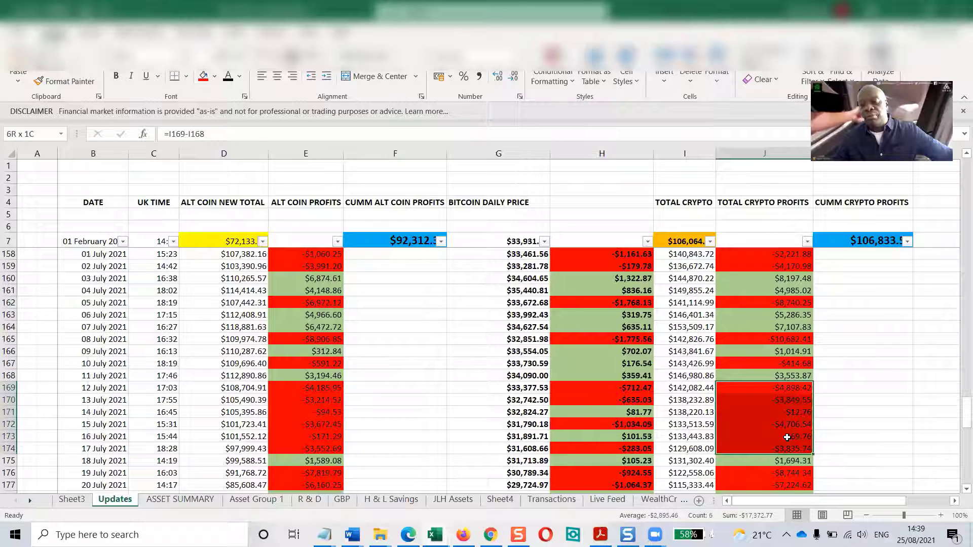
scroll(780, 324, up, 2)
scroll(783, 323, up, 10)
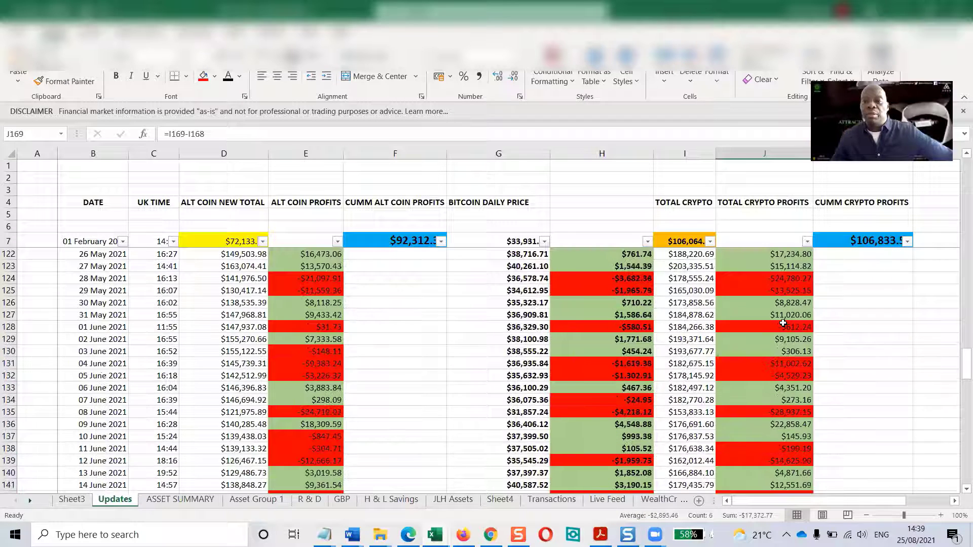
scroll(783, 322, up, 20)
scroll(783, 323, up, 9)
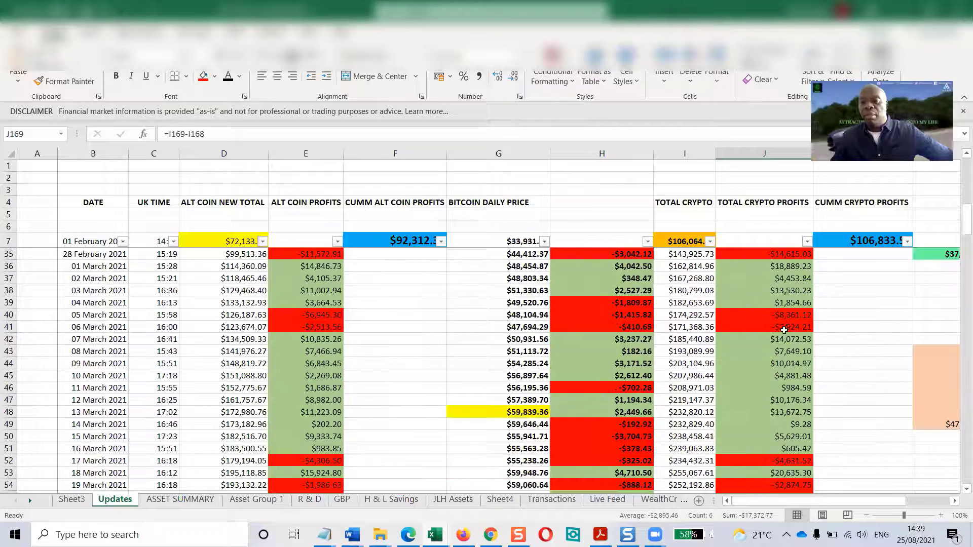
Step: Sum further ranges of total crypto profit and check the 4 April figure
drag(794, 339, 794, 449)
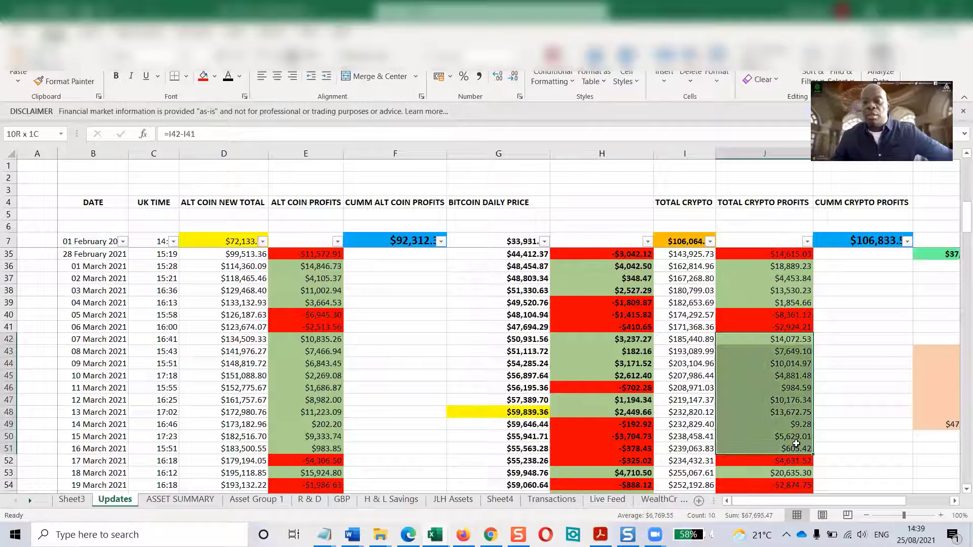
scroll(797, 415, down, 4)
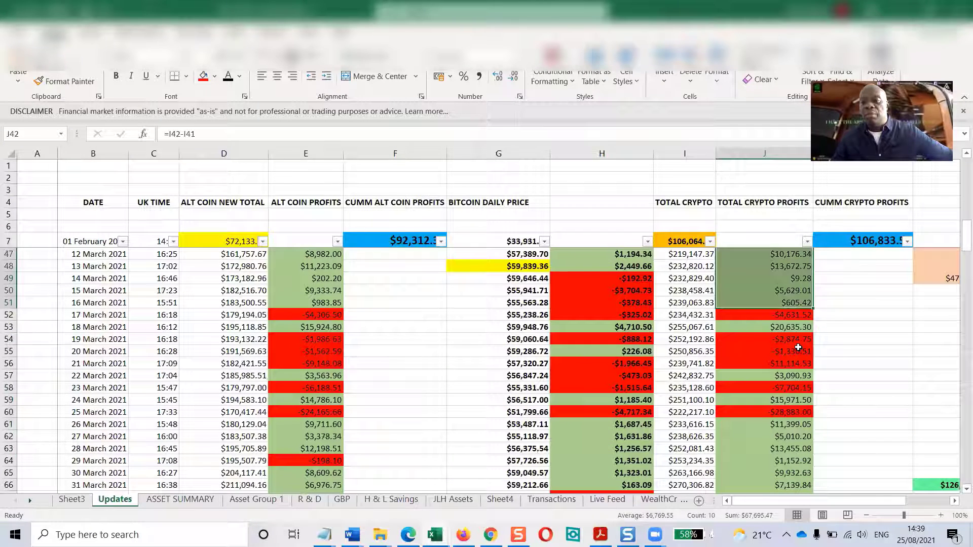
scroll(801, 440, down, 2)
drag(800, 429, 806, 446)
click(806, 459)
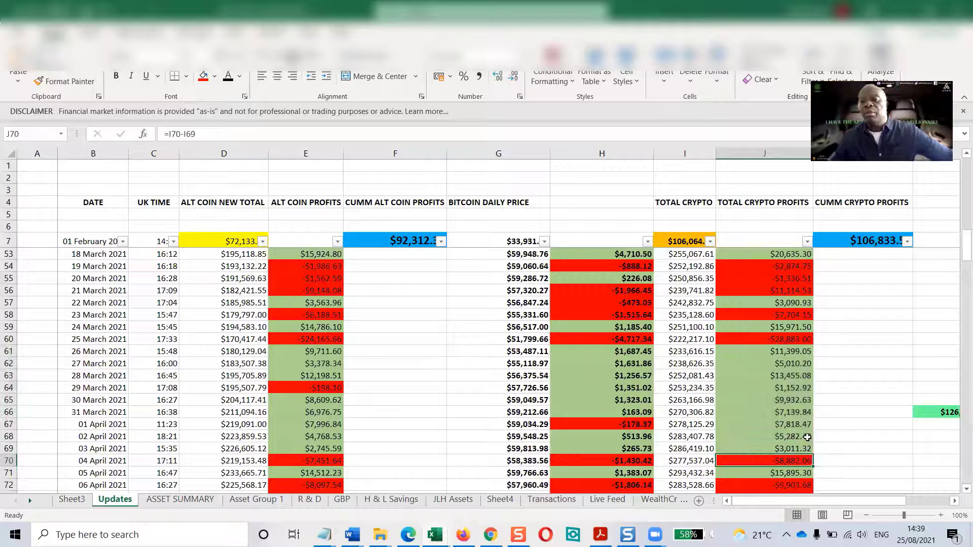
Step: Sum more stretches of days, moving down to the last logged day, 24 August (row 212)
scroll(794, 402, down, 4)
drag(794, 399, 810, 423)
scroll(809, 398, down, 1)
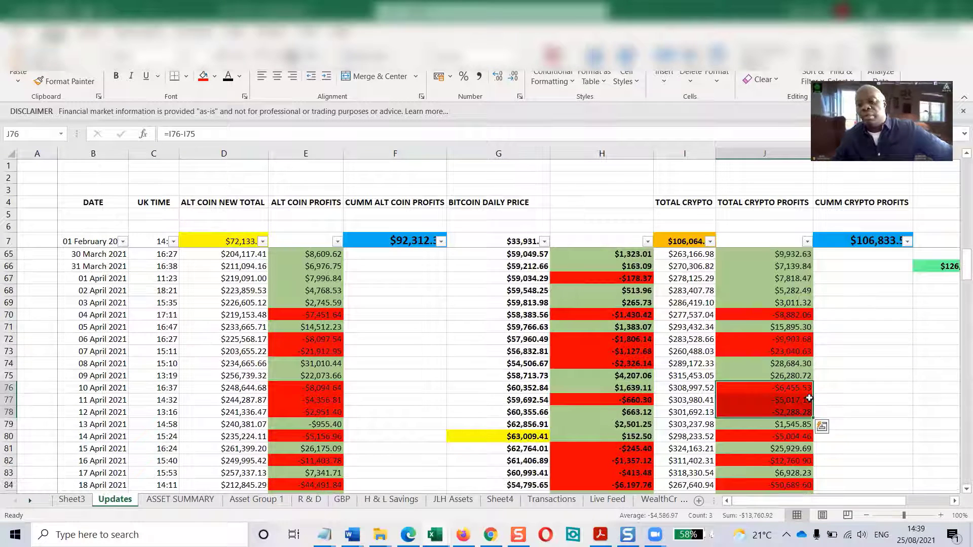
scroll(809, 398, down, 11)
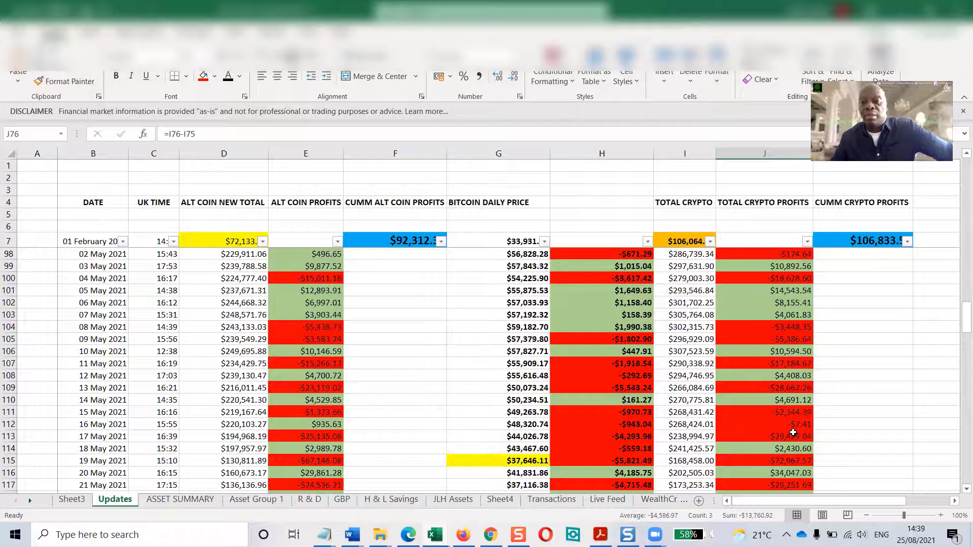
drag(794, 412, 794, 436)
scroll(794, 396, down, 2)
scroll(794, 395, down, 13)
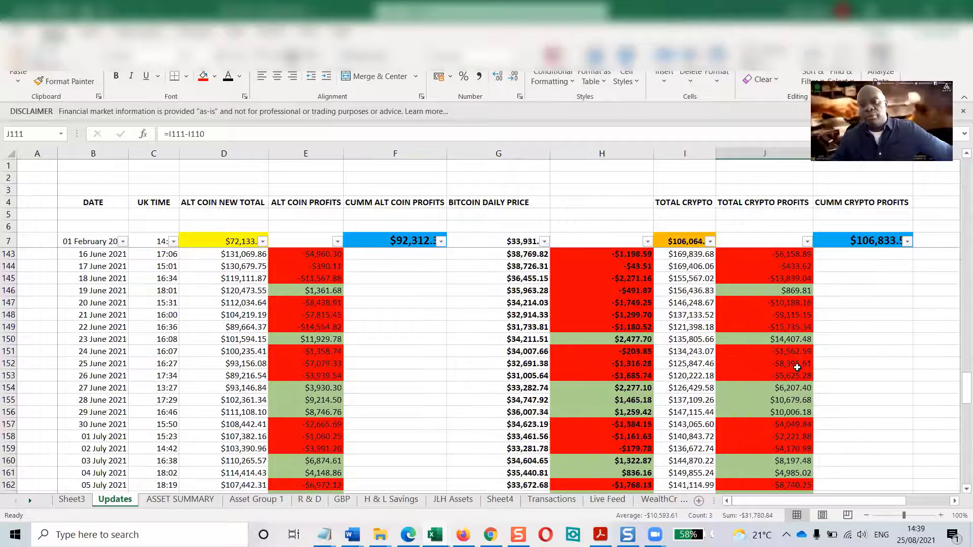
scroll(796, 366, up, 1)
scroll(797, 366, down, 16)
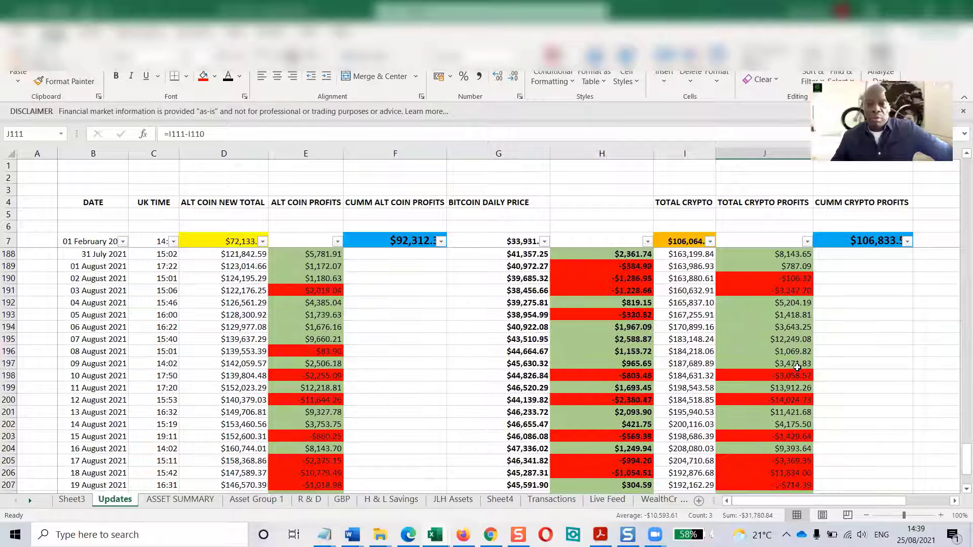
scroll(796, 366, down, 8)
scroll(199, 405, up, 4)
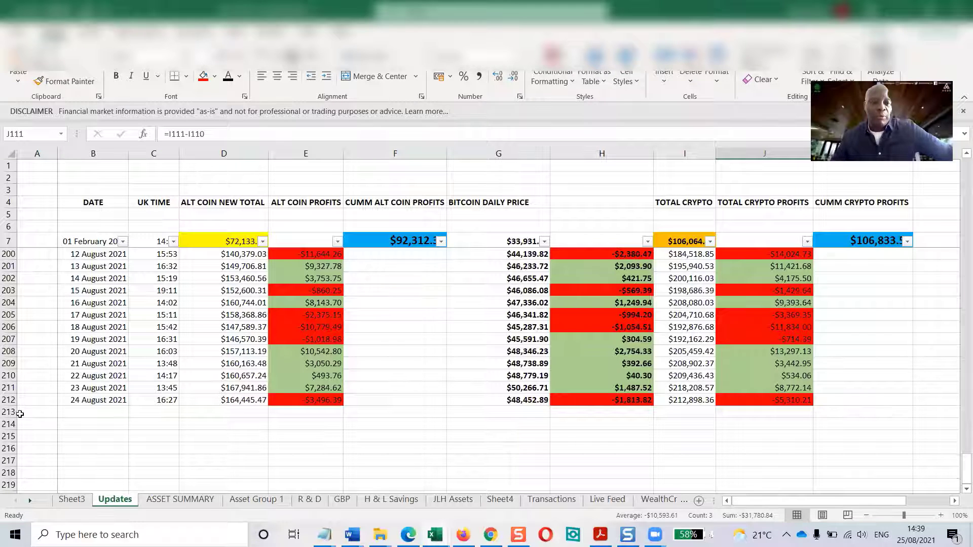
Step: Enter today's date, 25 August 2021, in B213 with Ctrl+; and view ASSET SUMMARY
click(97, 409)
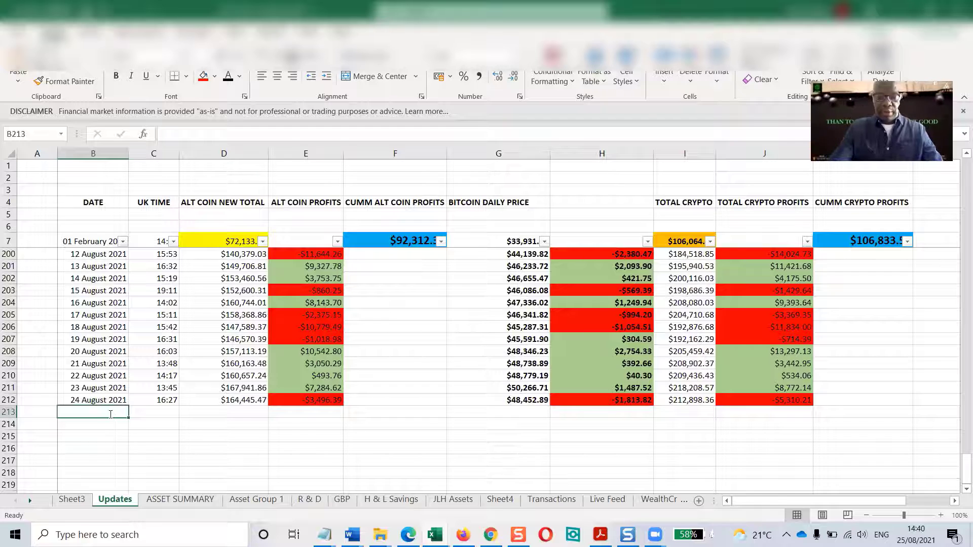
key(ctrl+semicolon)
key(Return)
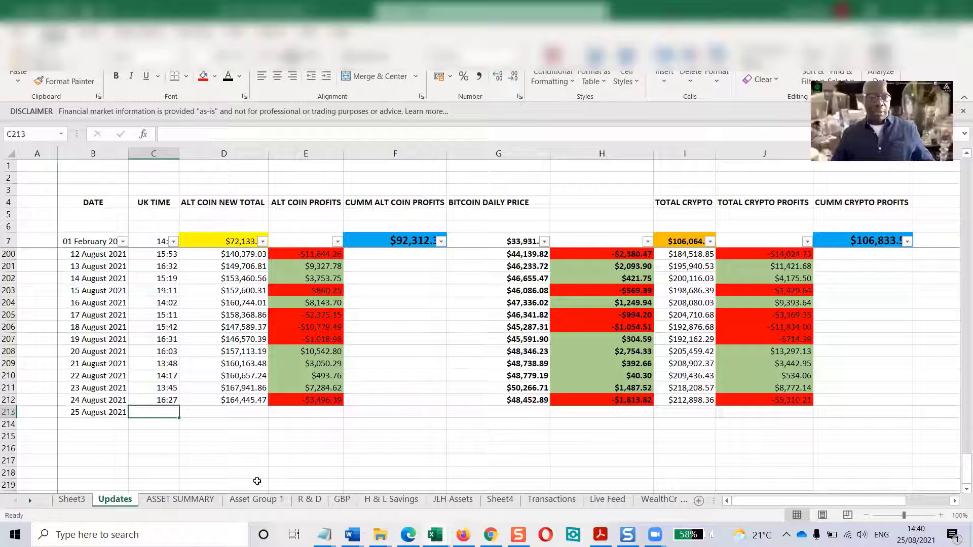
click(188, 500)
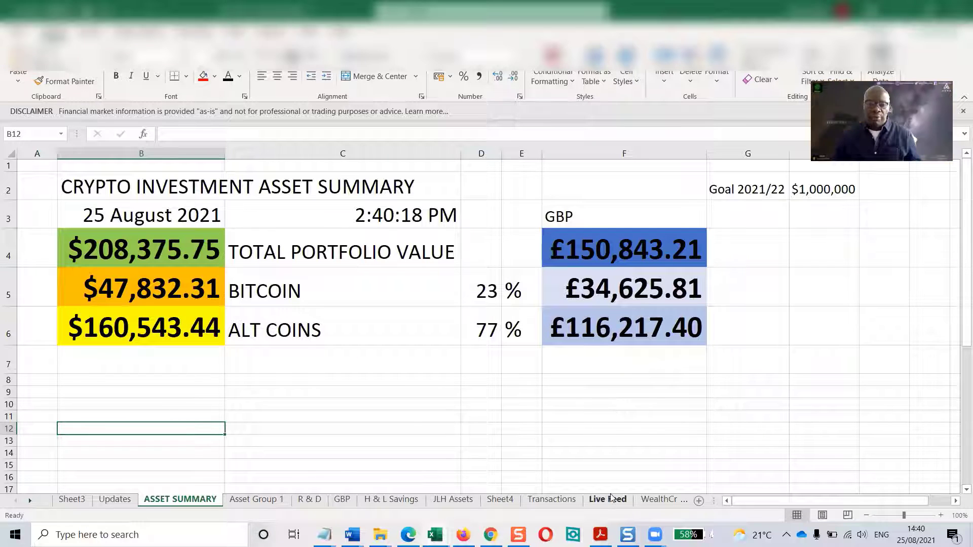
ctrl+click(268, 501)
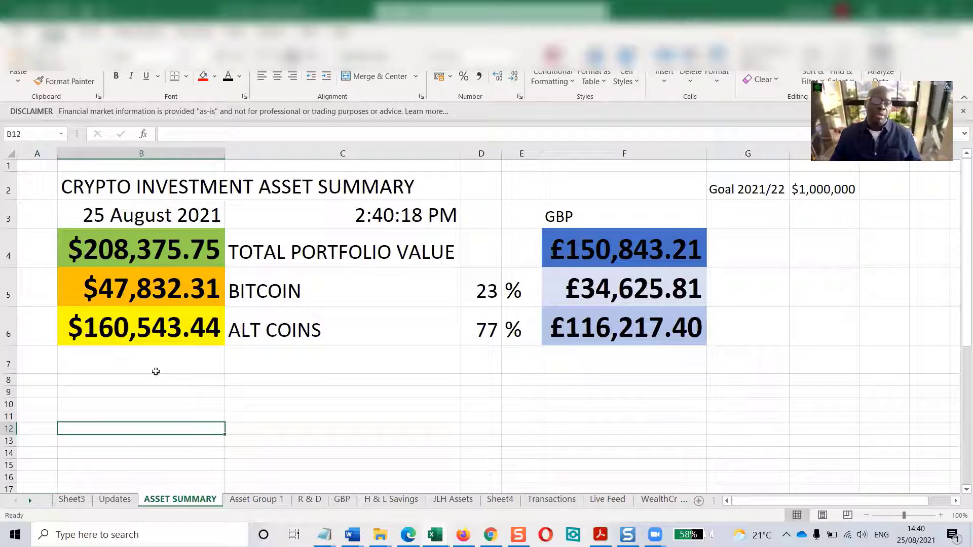
click(8, 290)
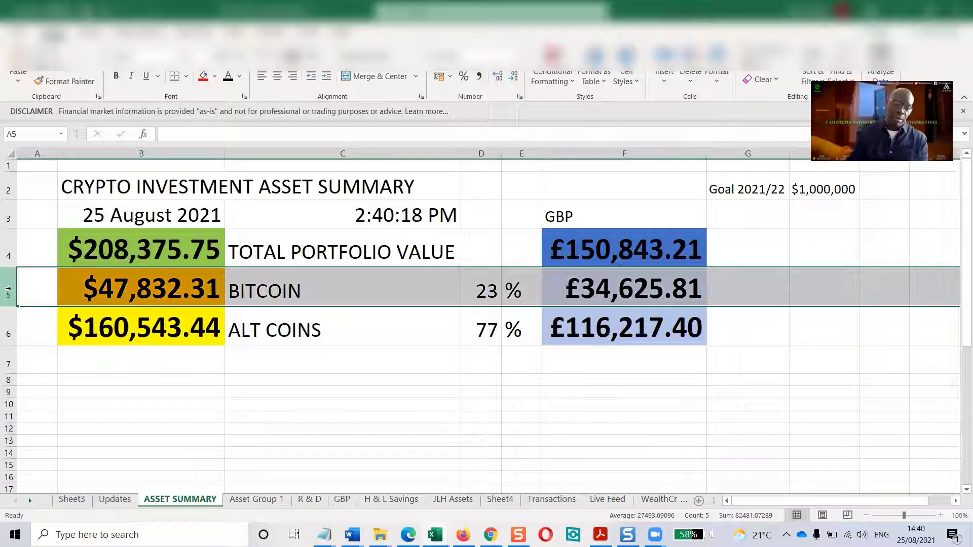
click(8, 333)
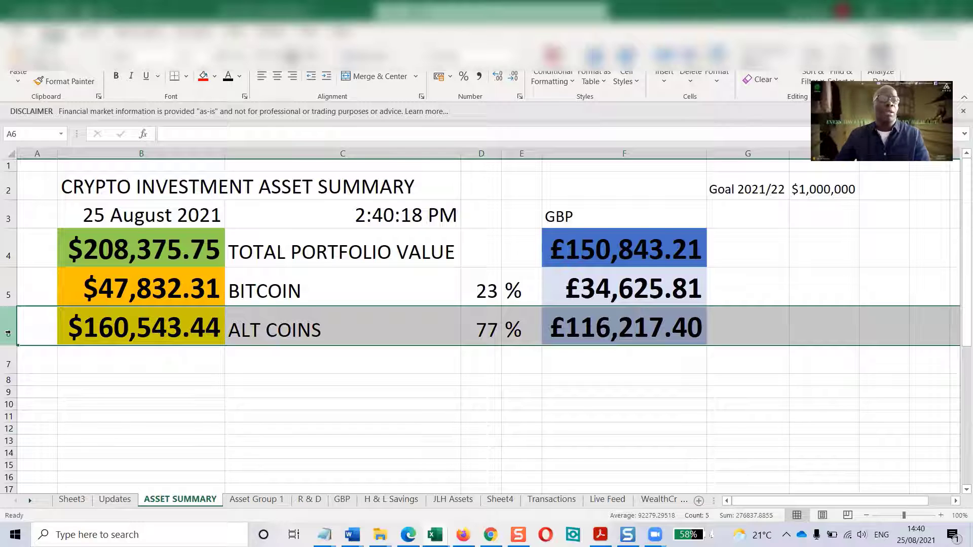
click(12, 255)
drag(121, 253, 222, 328)
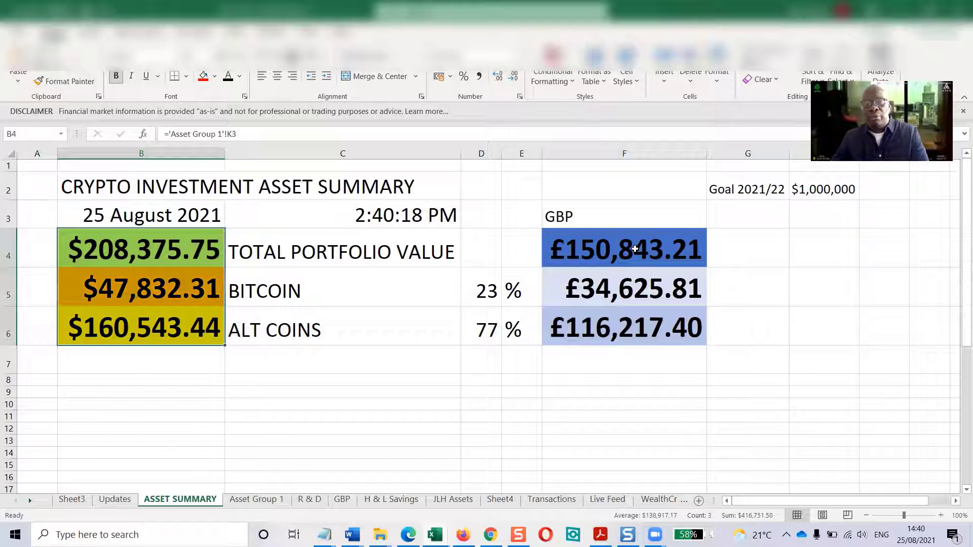
drag(635, 249, 647, 343)
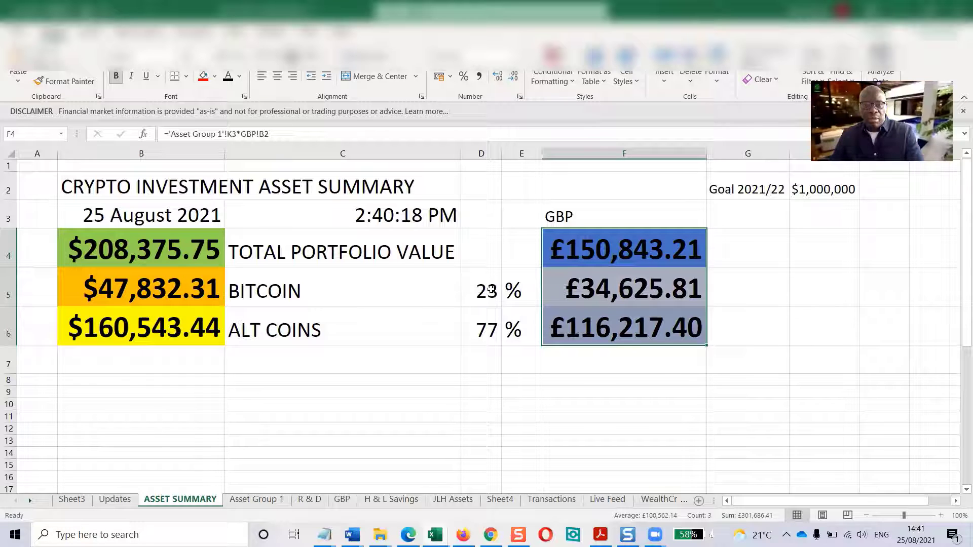
drag(491, 290, 486, 329)
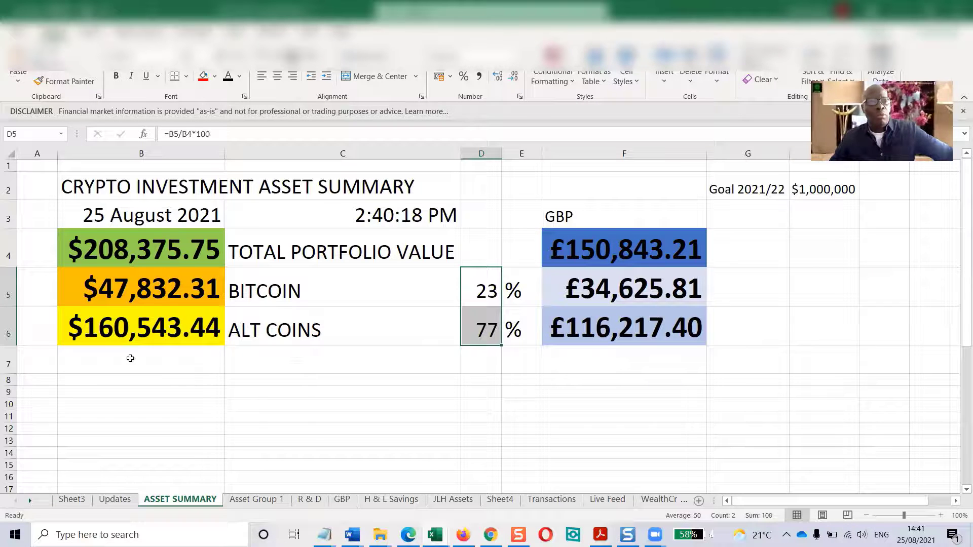
click(103, 323)
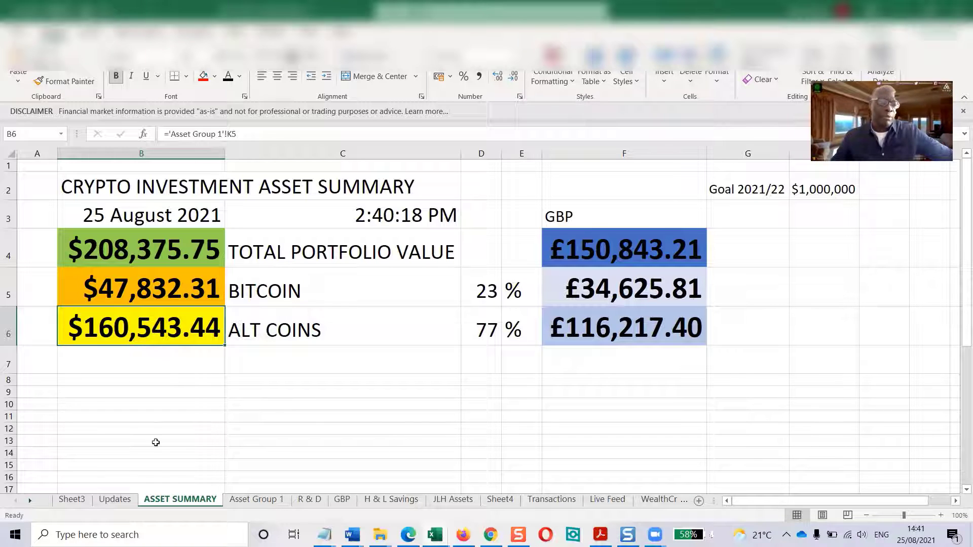
Step: Enter the current time 14:41 in C213 of the Updates sheet
click(120, 500)
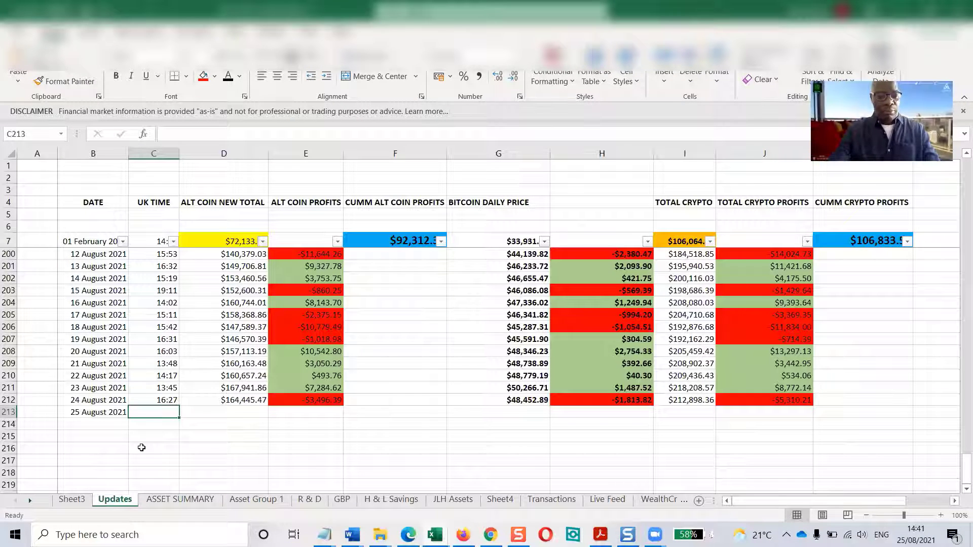
key(ctrl+semicolon)
key(BackSpace)
key(BackSpace)
key(BackSpace)
key(BackSpace)
key(BackSpace)
key(BackSpace)
key(BackSpace)
key(BackSpace)
key(BackSpace)
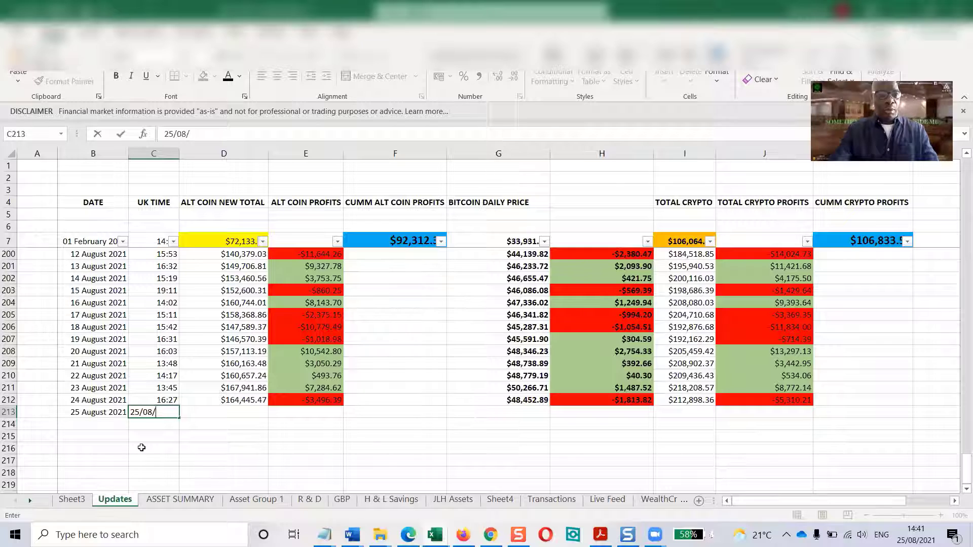
key(BackSpace)
key(ctrl+shift+semicolon)
key(Tab)
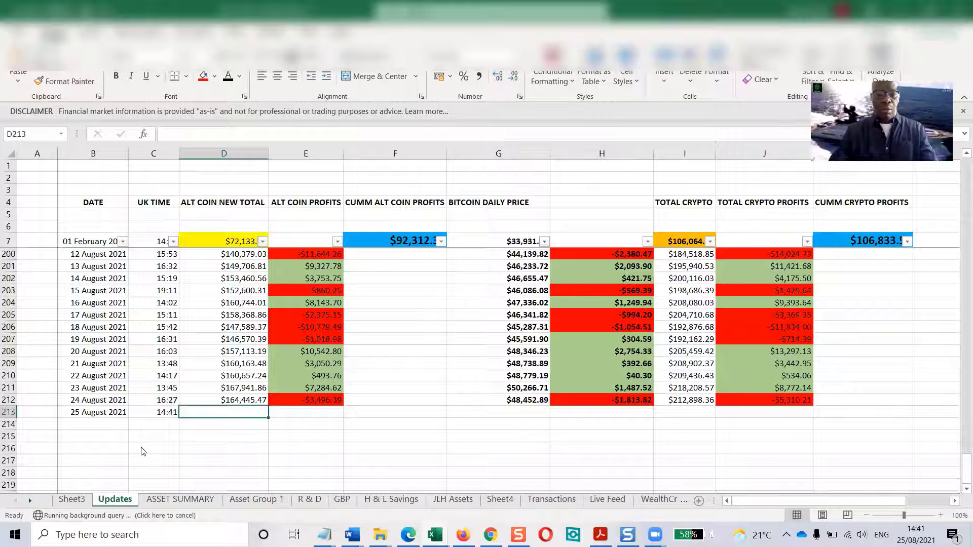
Step: Attempt an alt coin total of 163,544.44 in D213, then cancel the malformed entry
text(163)
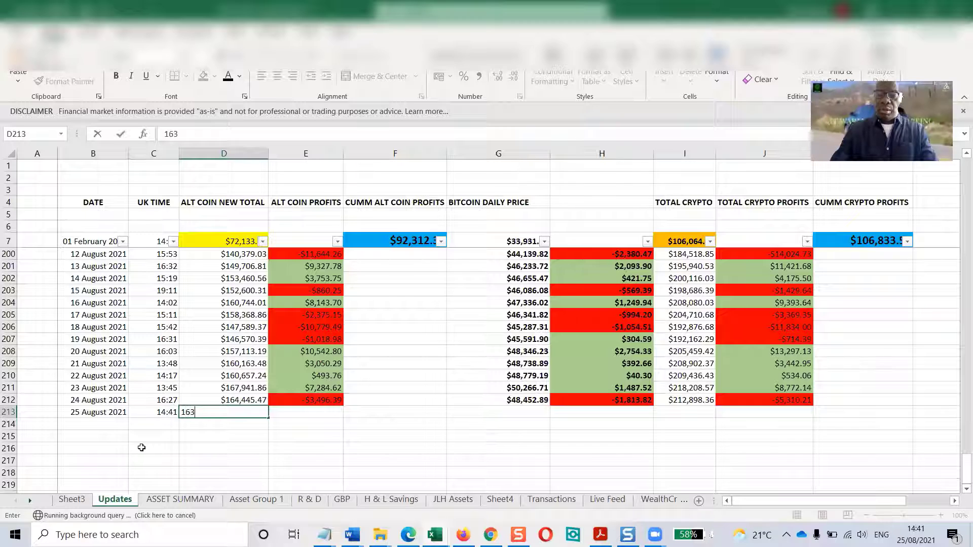
text(.544)
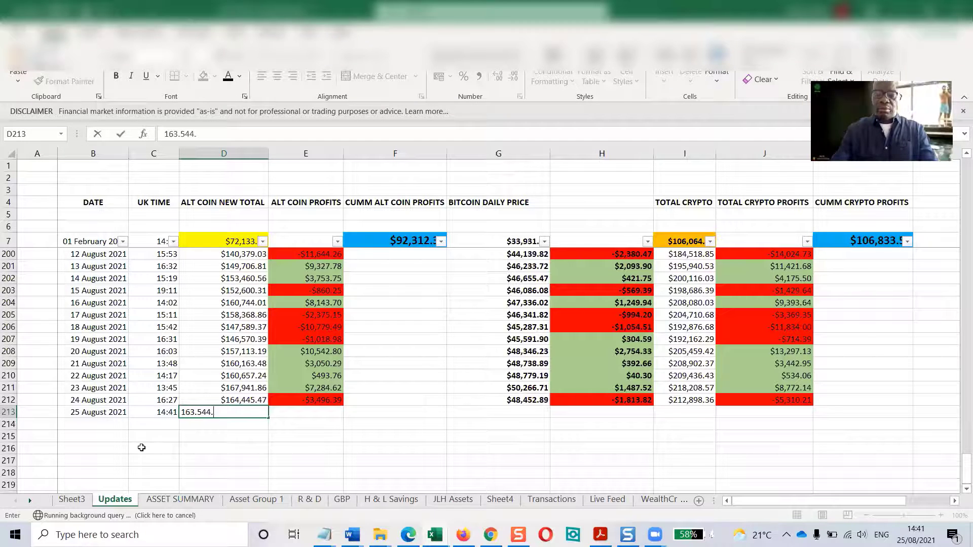
text(.44)
key(BackSpace)
key(BackSpace)
key(BackSpace)
text(.44)
key(Return)
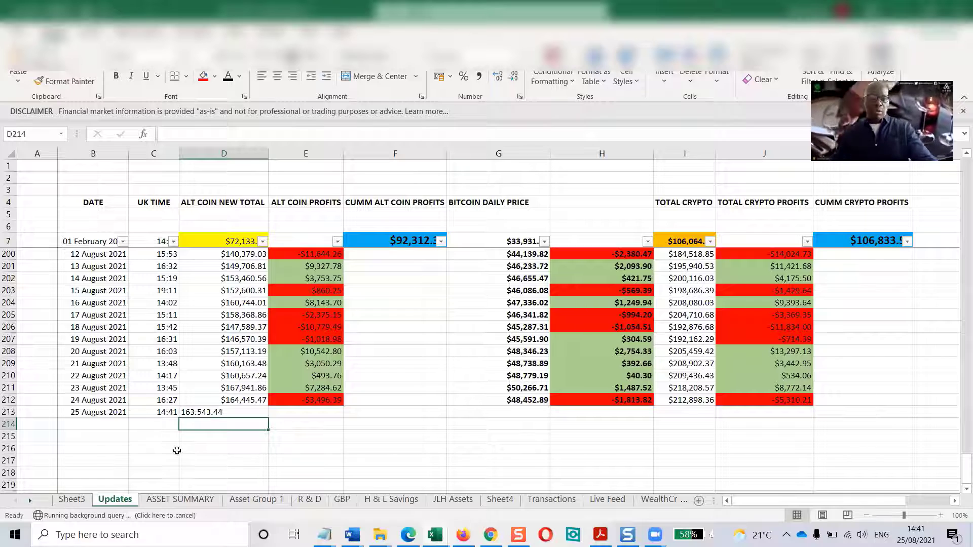
click(236, 410)
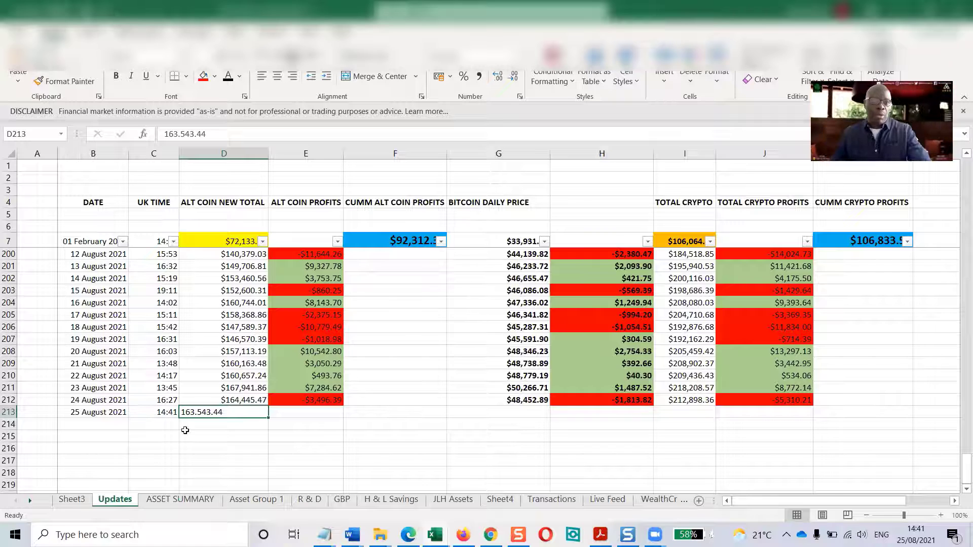
key(Down)
key(Down)
click(188, 410)
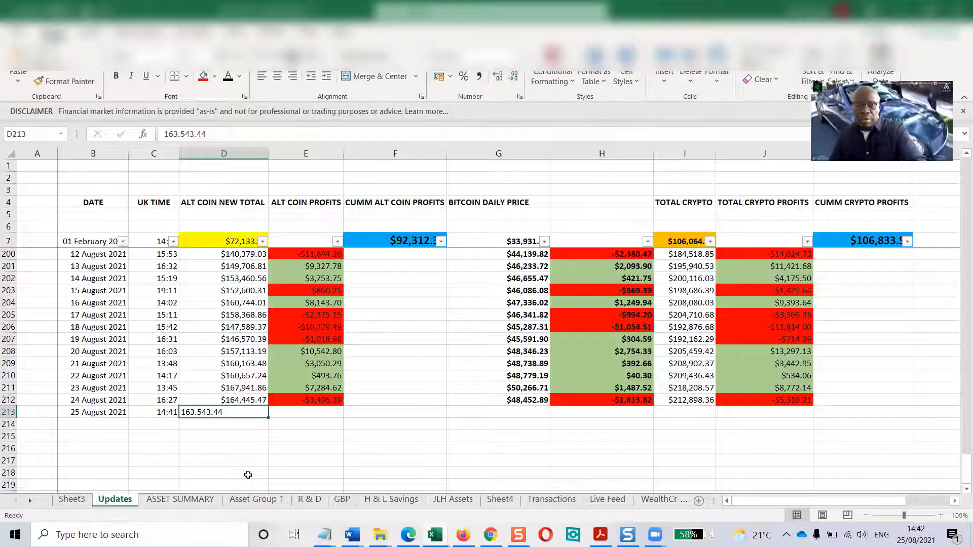
key(Escape)
Step: Fill the 24 August alt coin total into D213, delete it, and check ASSET SUMMARY
click(312, 461)
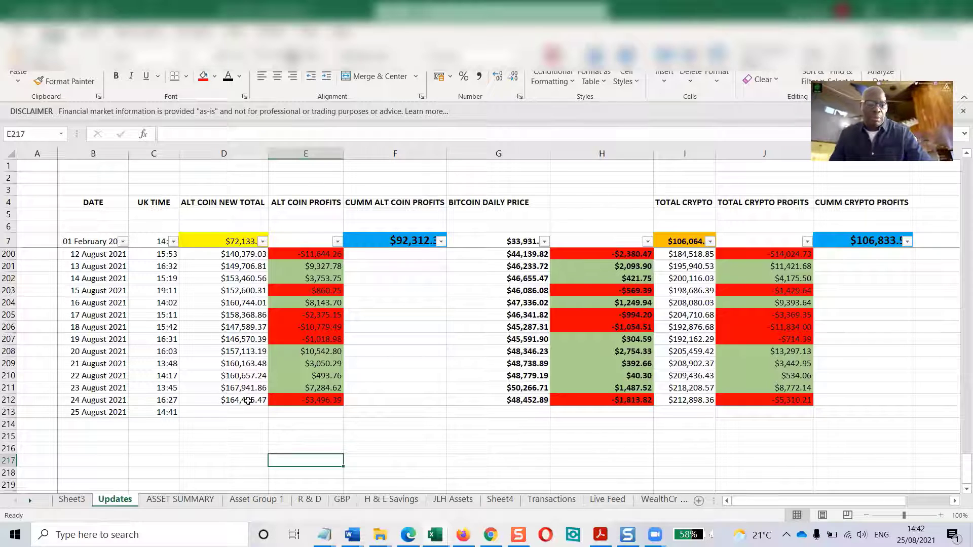
click(265, 403)
drag(268, 412, 259, 417)
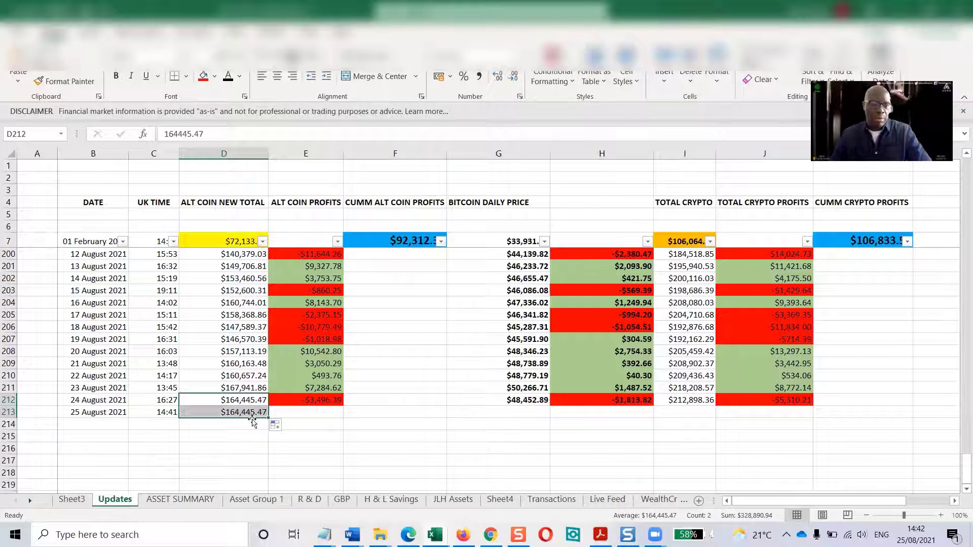
click(252, 417)
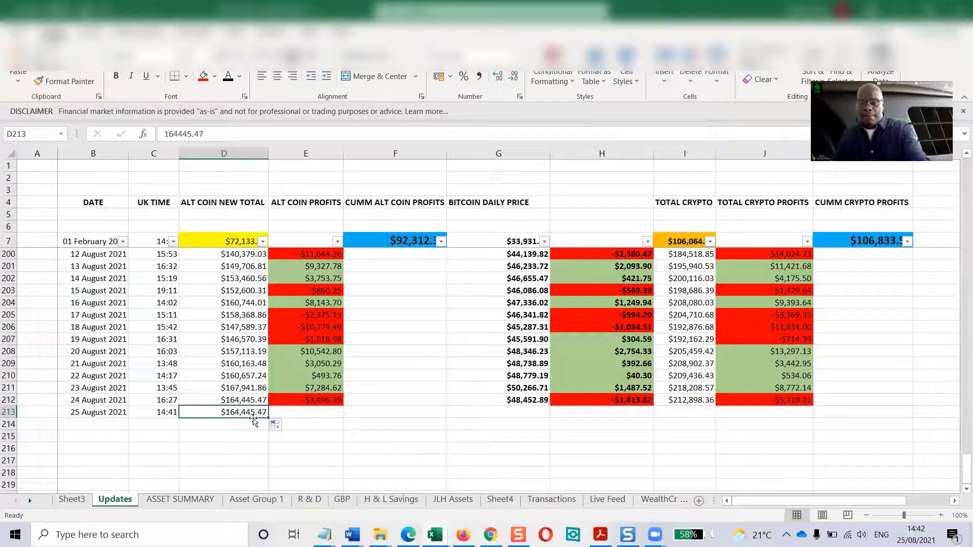
key(Delete)
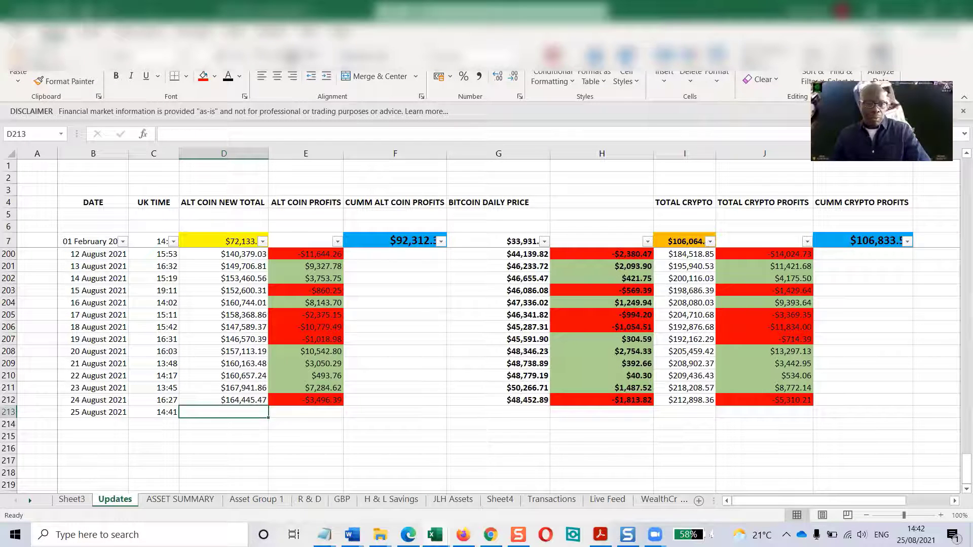
click(183, 500)
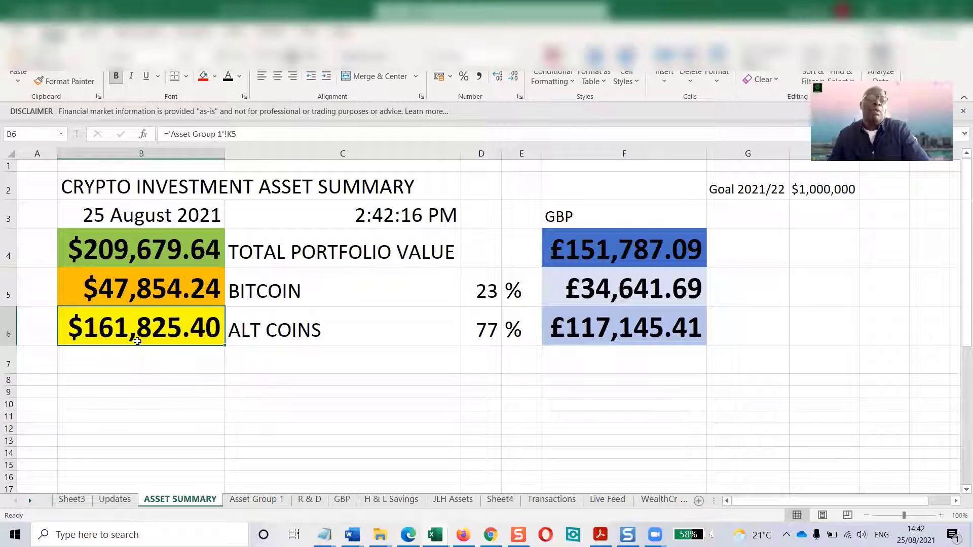
Step: Enter 161825.40 as the 25 August alt coin total in D213 on Updates
click(115, 500)
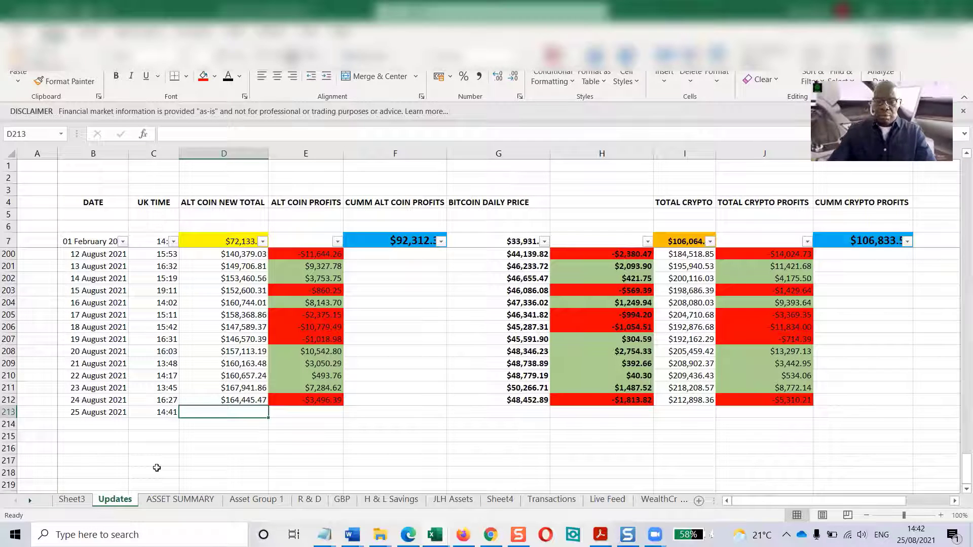
text(161)
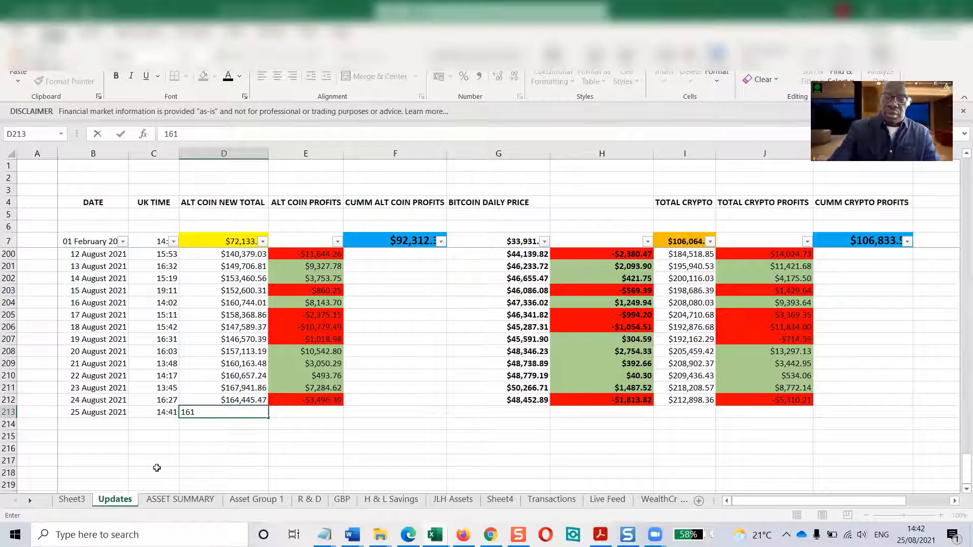
text(825.40)
key(Return)
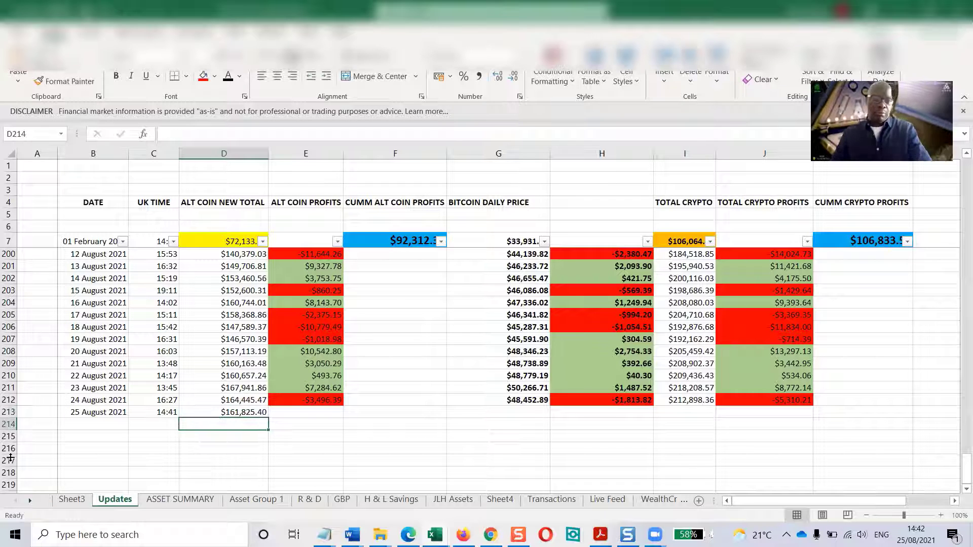
Step: Fill the alt coin profit formula from E212 into E213, giving -$2,620.07
click(315, 405)
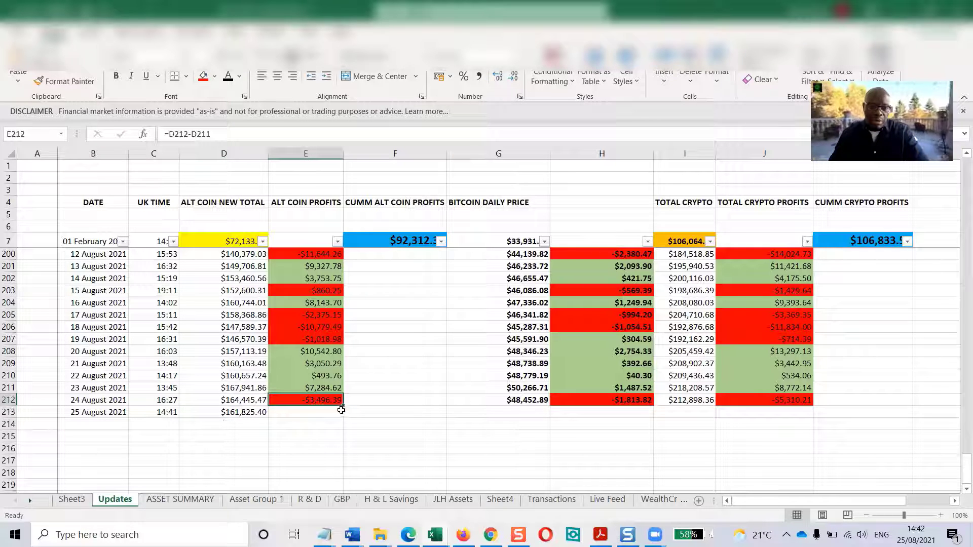
drag(342, 406, 341, 415)
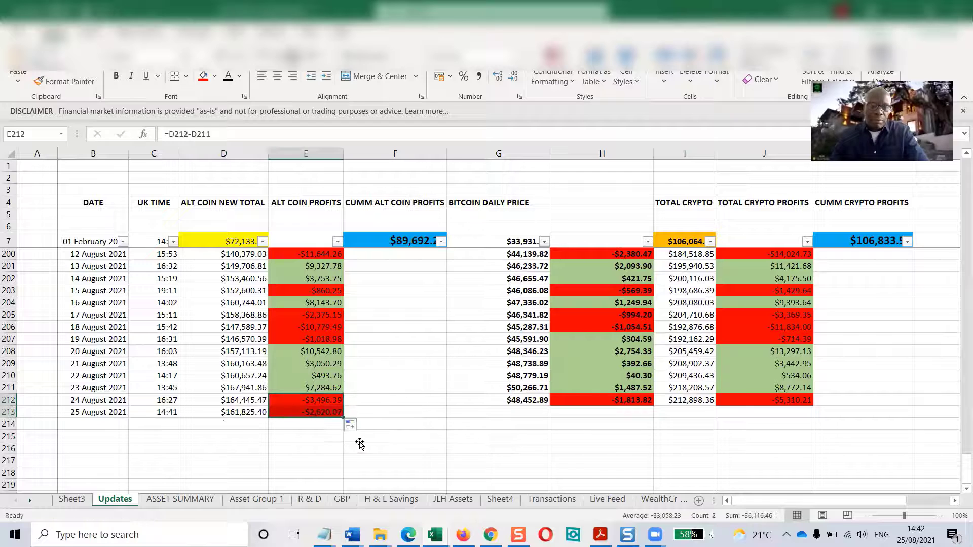
click(354, 436)
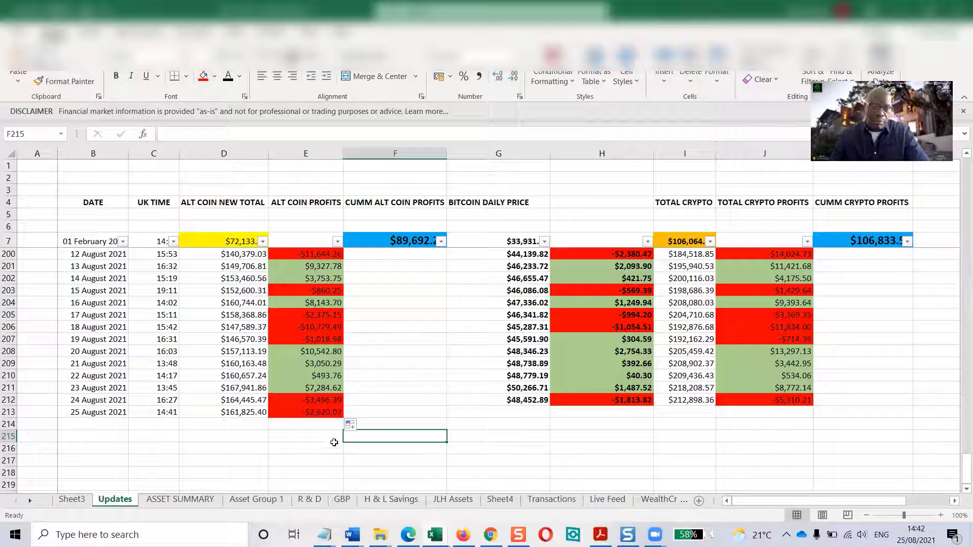
click(327, 414)
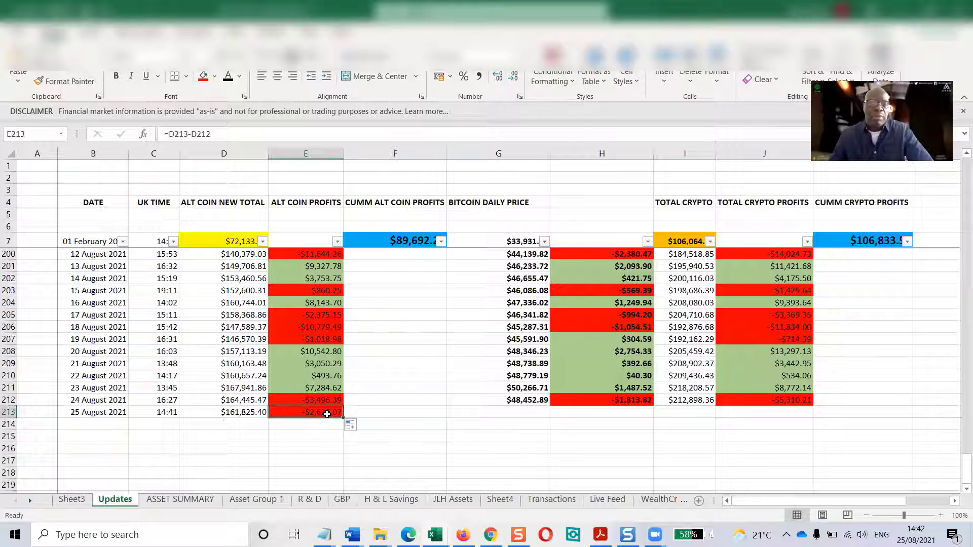
click(380, 436)
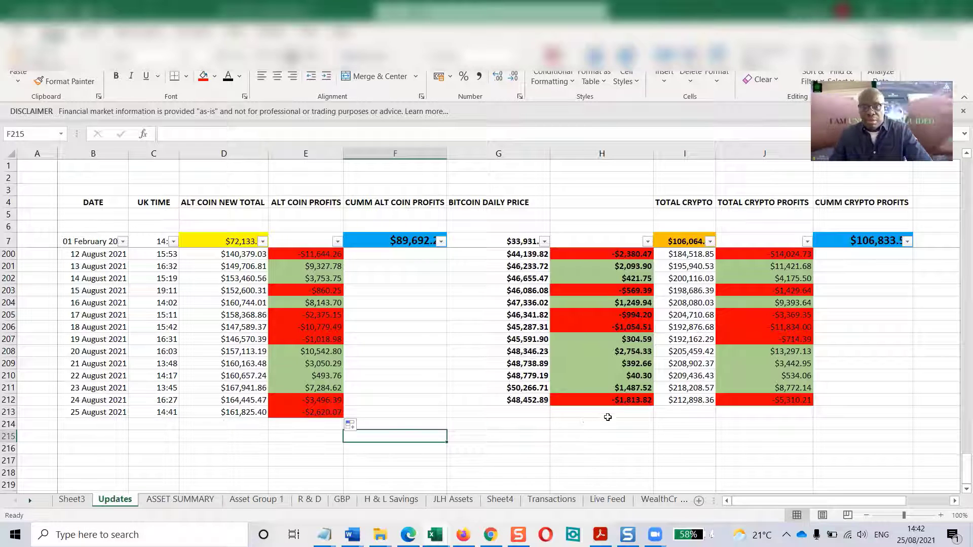
click(676, 411)
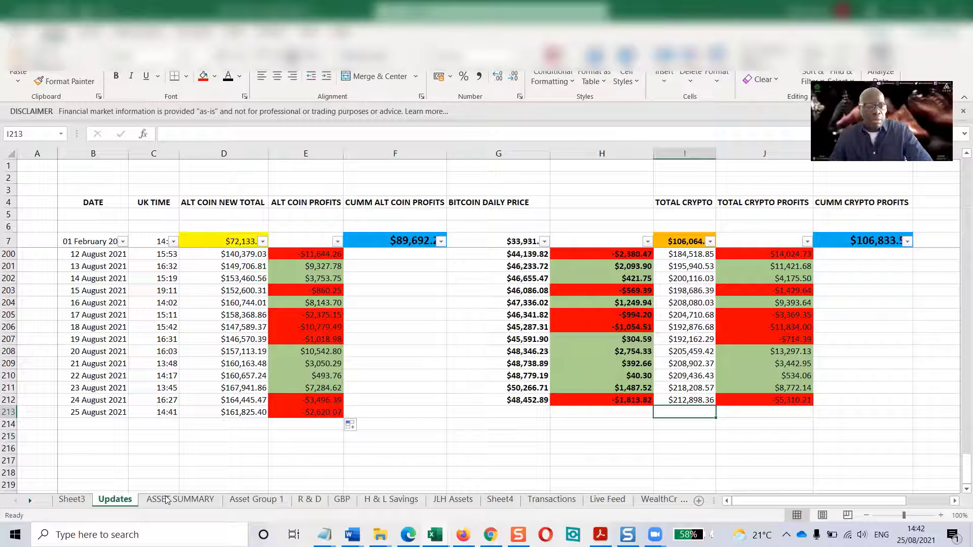
Step: Enter the 25 August total crypto value, comparing it against the ASSET SUMMARY sheet
key(ctrl+Page_Down)
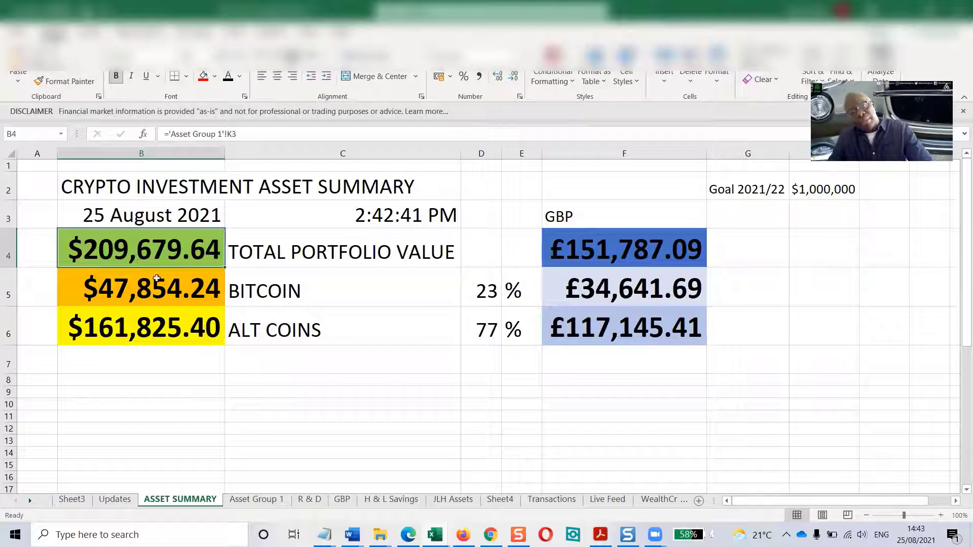
click(120, 500)
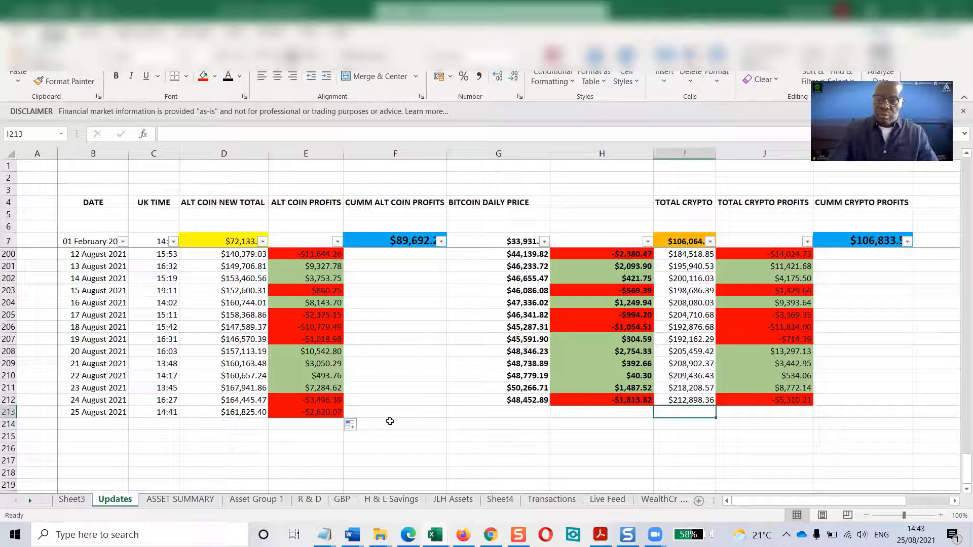
text(6)
text(20)
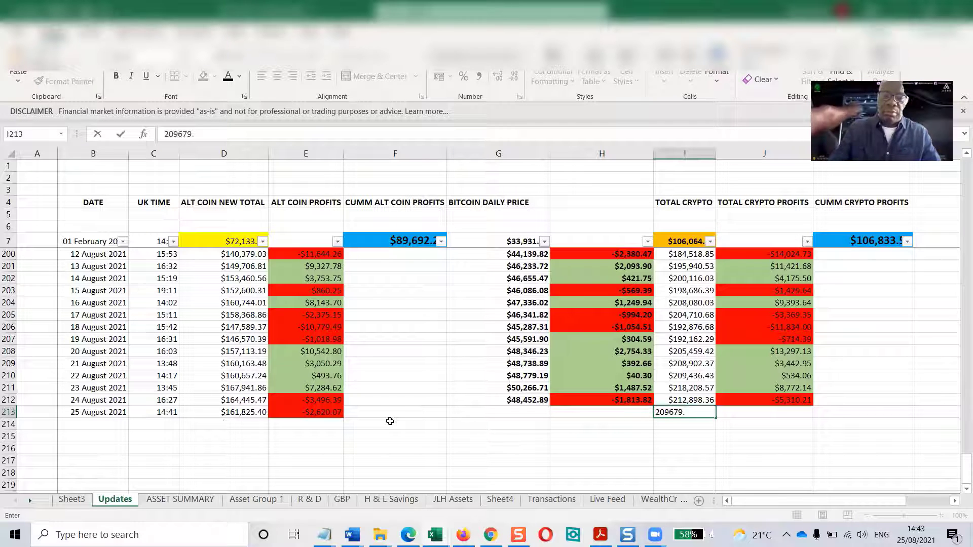
click(169, 500)
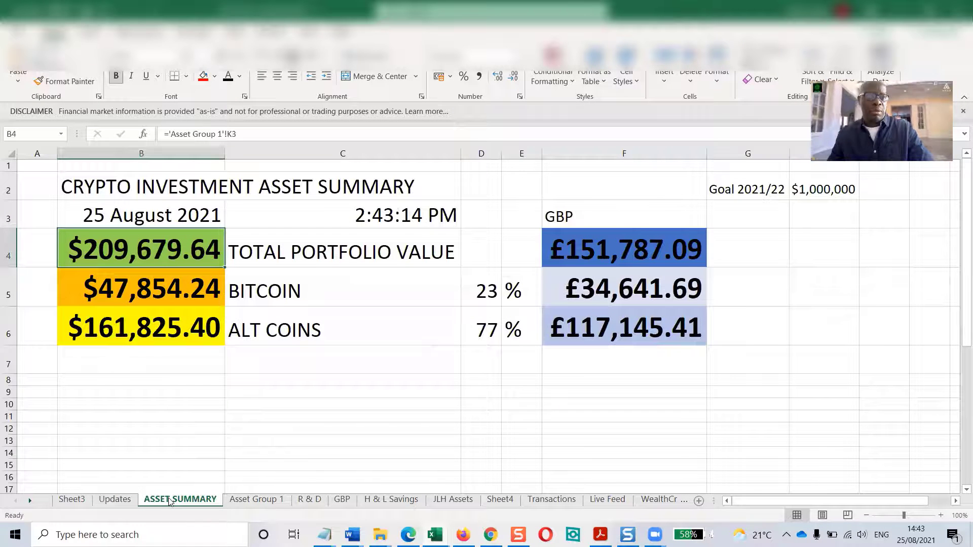
click(114, 500)
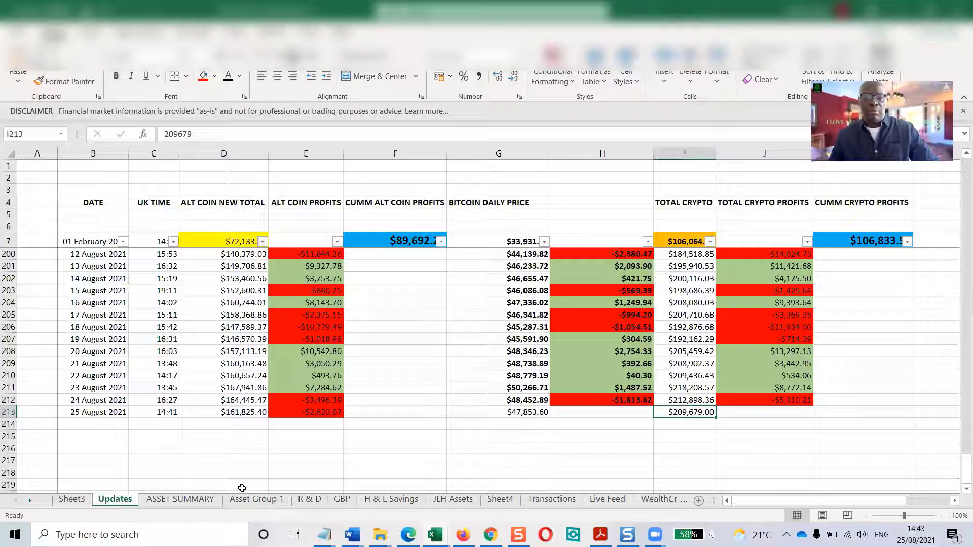
Step: Correct the 25 August total crypto value to $209,679.64 and verify it on ASSET SUMMARY
click(205, 136)
text(.64)
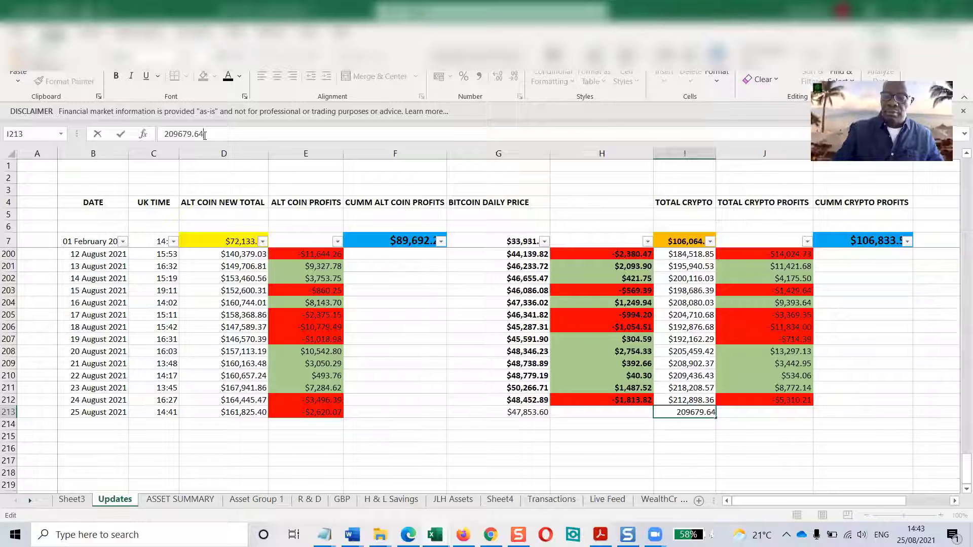
key(Return)
click(184, 499)
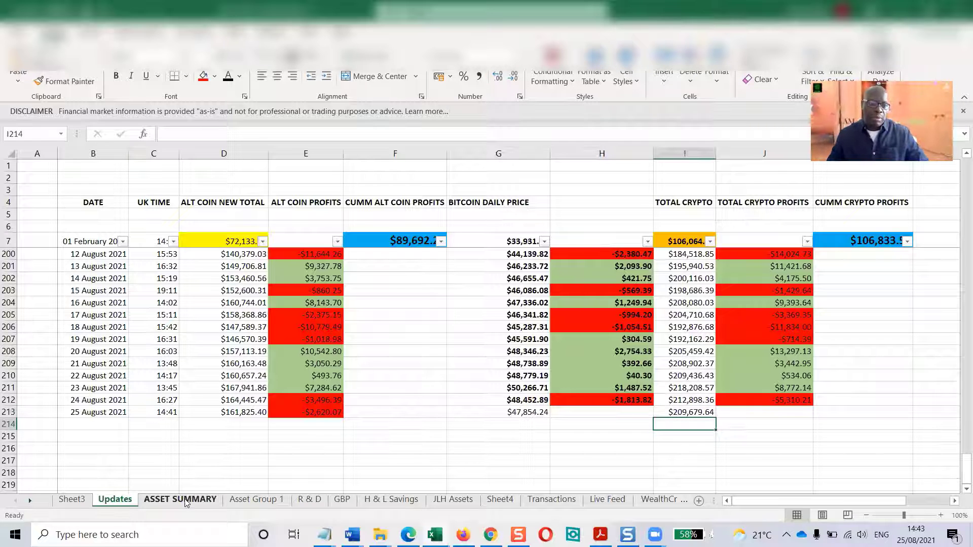
click(115, 499)
Step: Fill the total crypto profit and Bitcoin daily change (-$598.65) formulas down into row 213
click(782, 400)
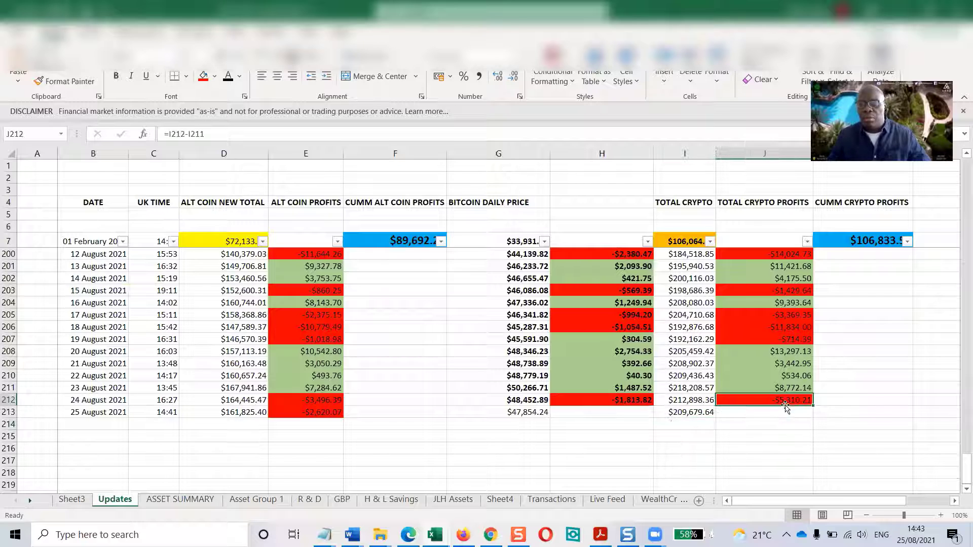
drag(813, 403, 803, 416)
click(779, 437)
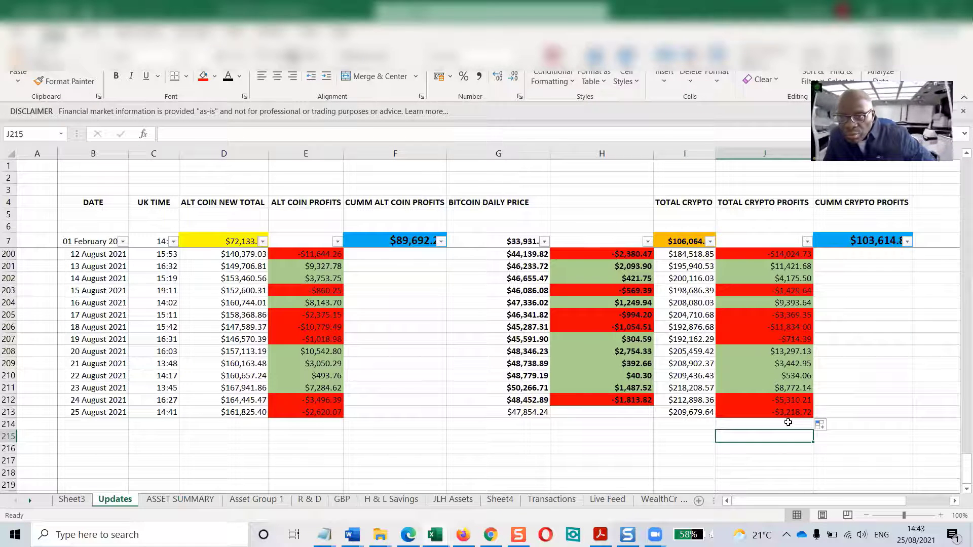
click(615, 403)
drag(653, 407, 652, 418)
click(641, 439)
click(639, 458)
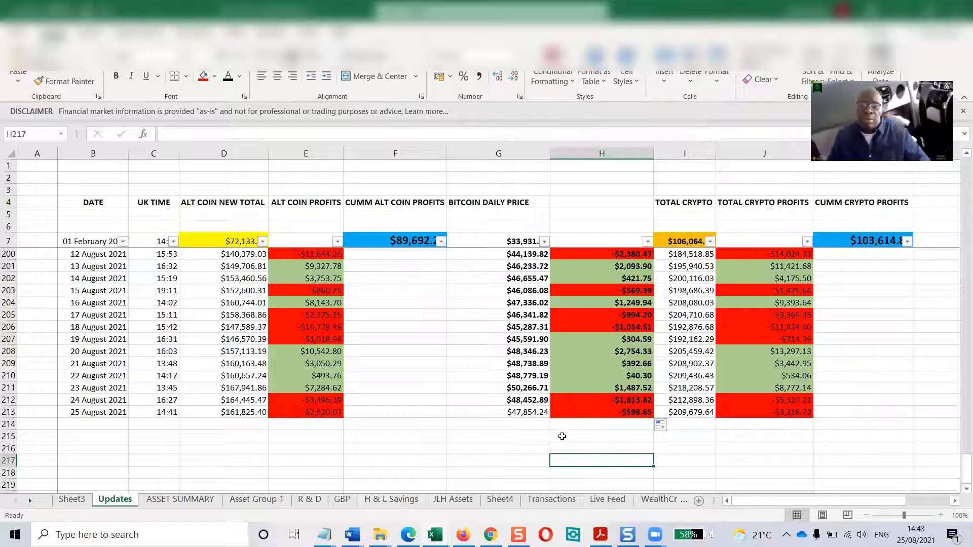
Step: Make the 25 August Bitcoin price in G213 bold, then bring up the TradingView chart
click(517, 414)
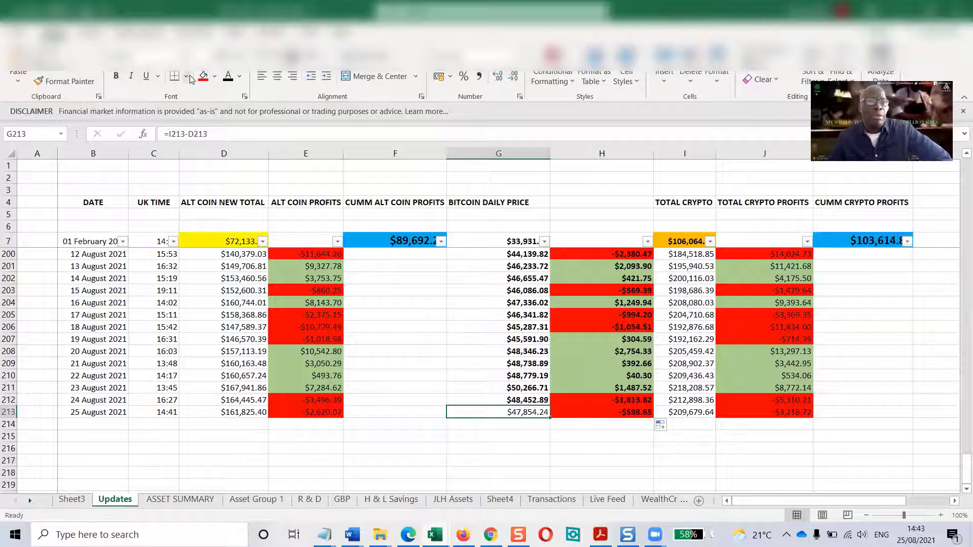
click(115, 76)
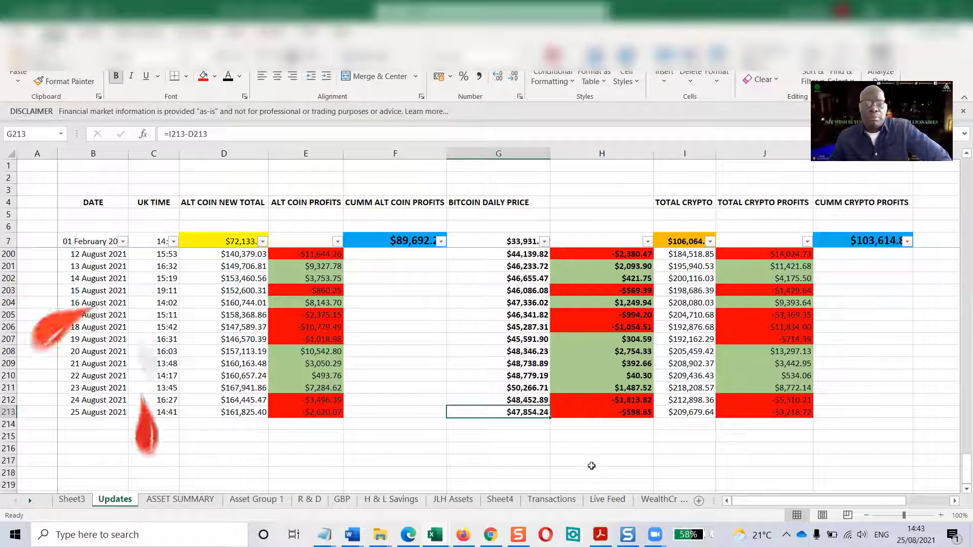
click(597, 449)
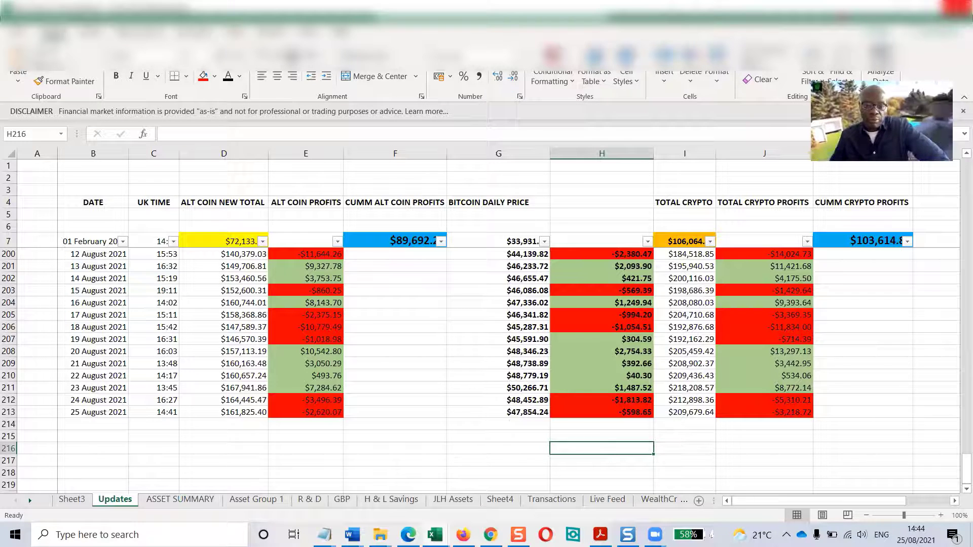
click(462, 534)
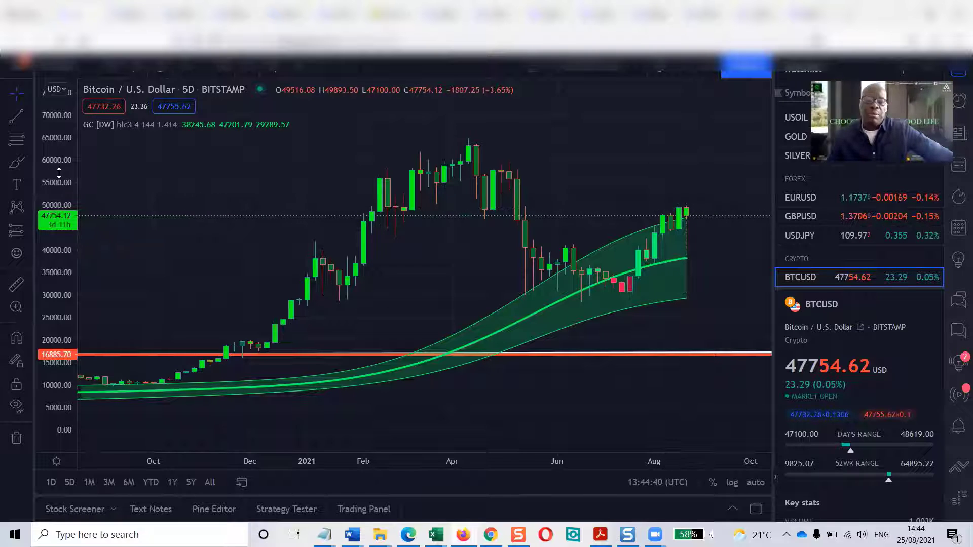
Step: Rescale the price axis and zoom the daily Coinbase Bitcoin chart in on 2021
double_click(51, 230)
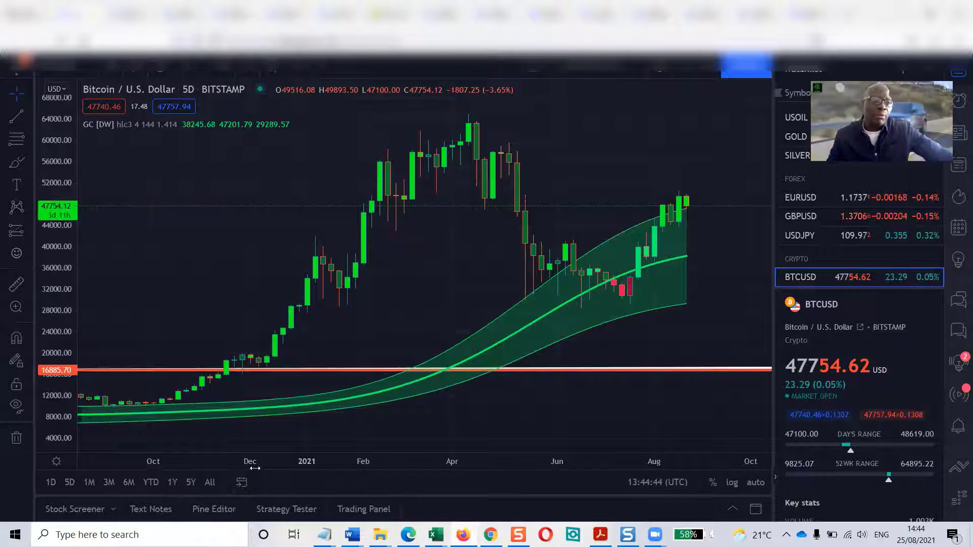
drag(222, 452, 97, 453)
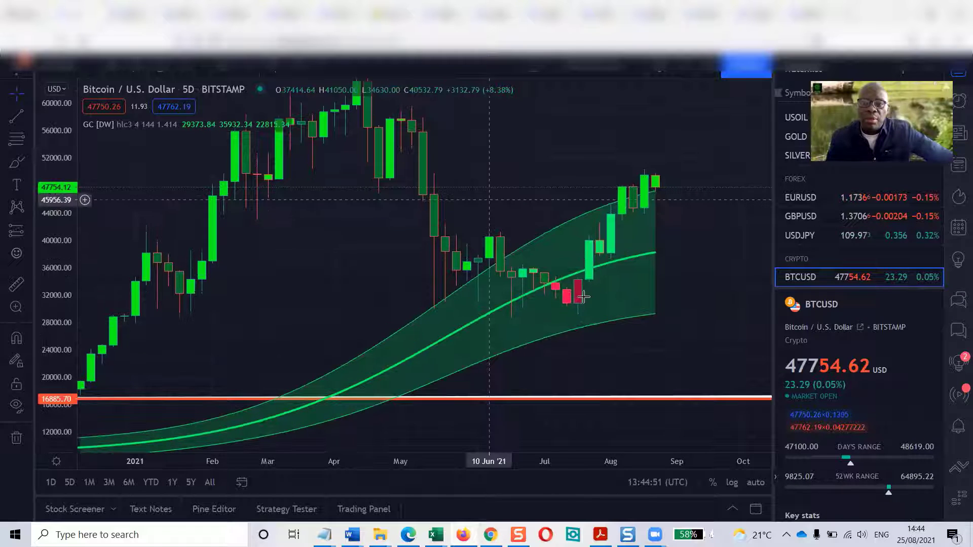
scroll(601, 469, down, 2)
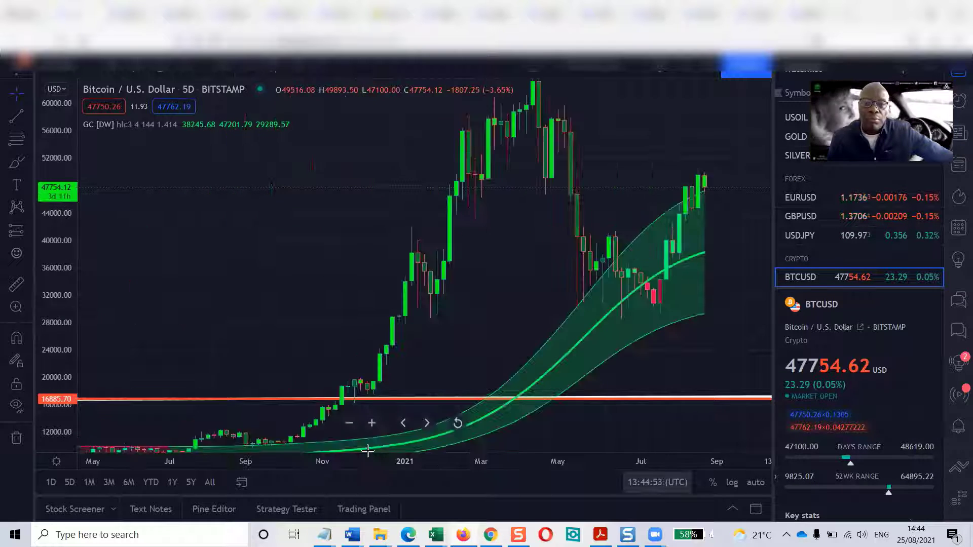
scroll(276, 450, up, 4)
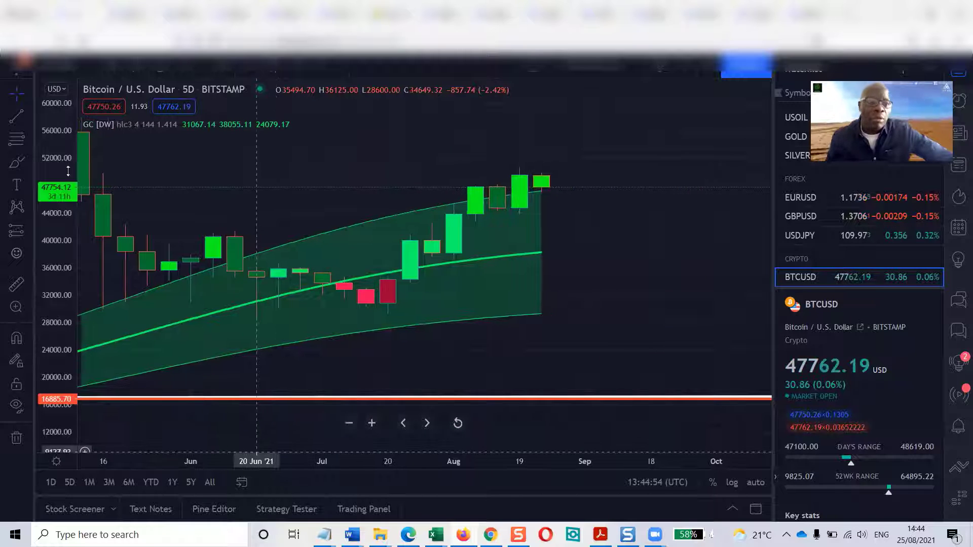
drag(63, 153, 63, 155)
double_click(61, 98)
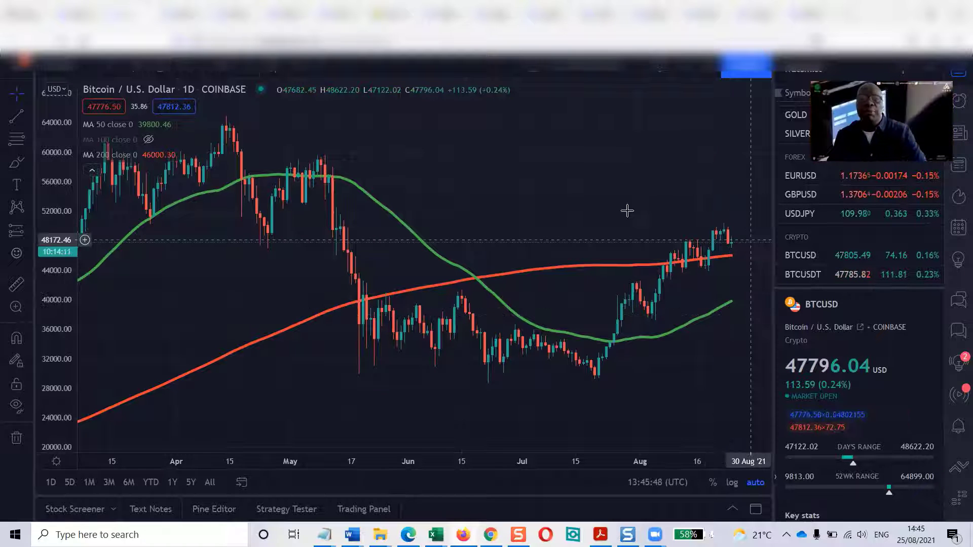
Step: Pan the chart toward October, then switch to the Bitstamp BTCUSD Golden Cross chart
drag(505, 193, 476, 188)
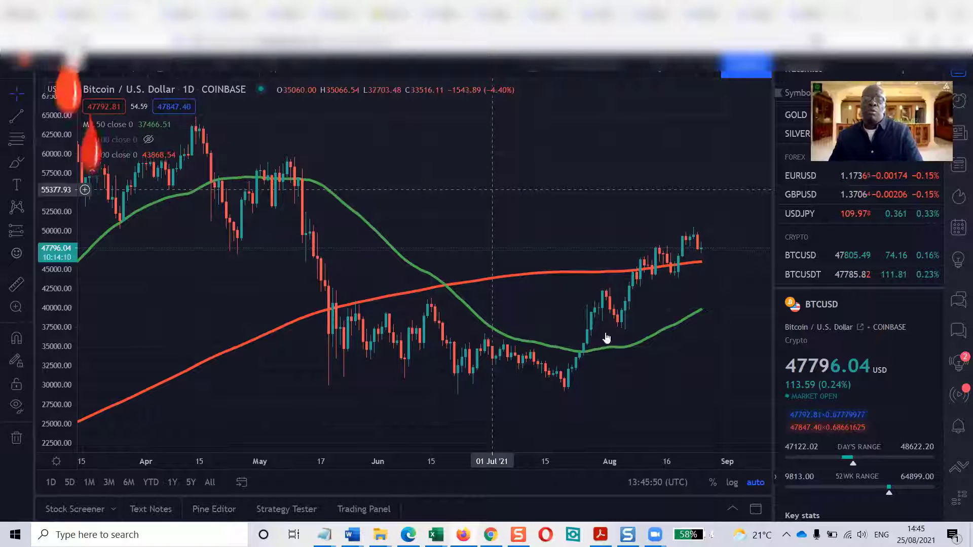
scroll(648, 298, right, 3)
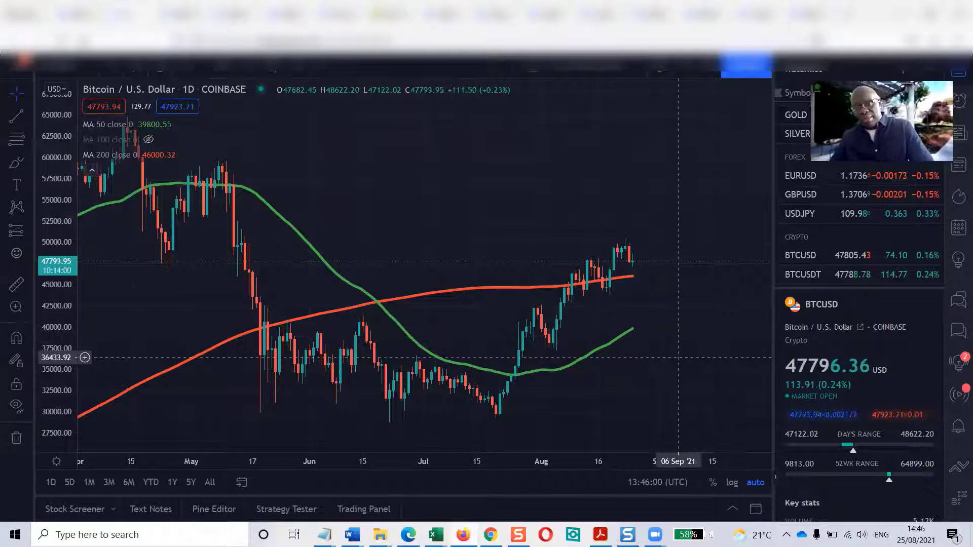
drag(484, 168, 434, 167)
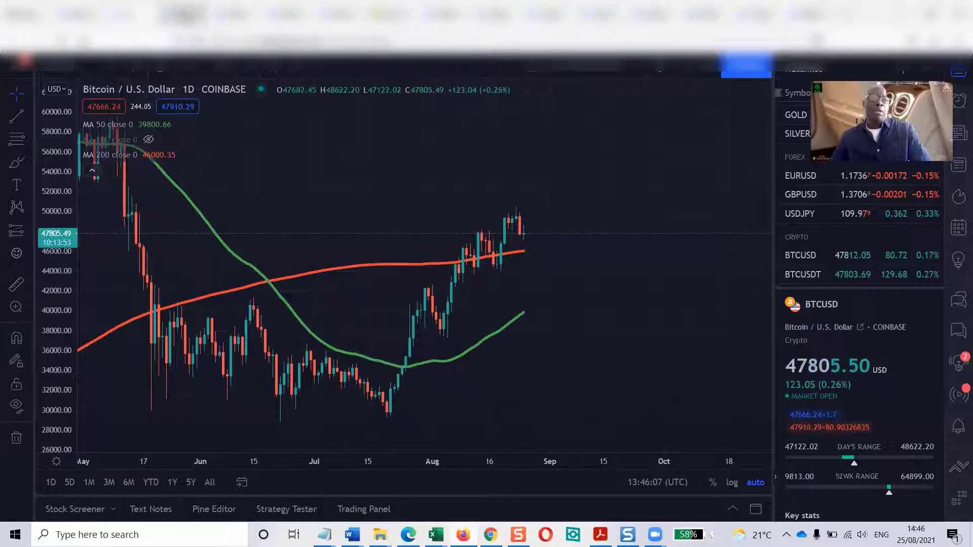
click(233, 14)
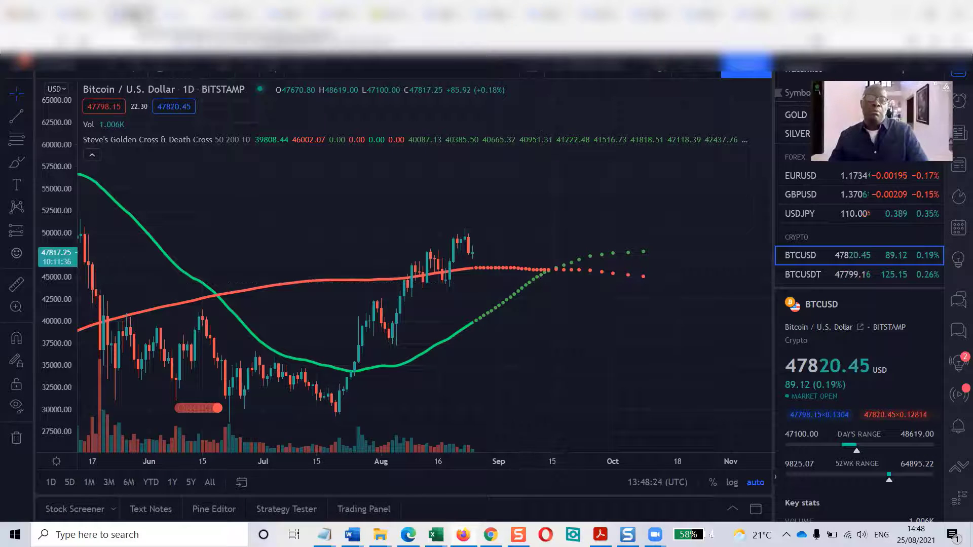
Step: Switch to the Coinbase BTCUSD tab with the 50 and 200 moving averages
key(ctrl+Tab)
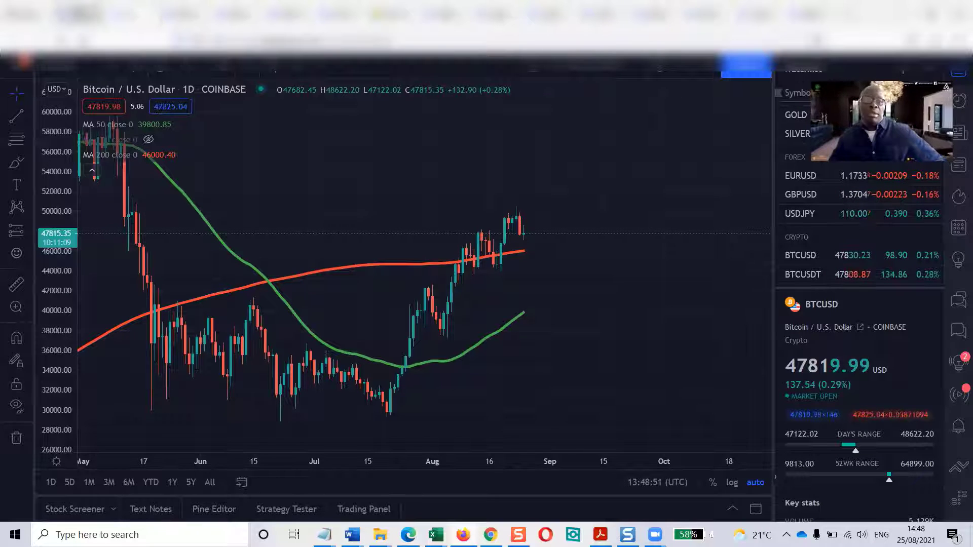
Step: Switch to the five-day Bitstamp BTCUSD chart and zoom out its time axis
key(ctrl+Tab)
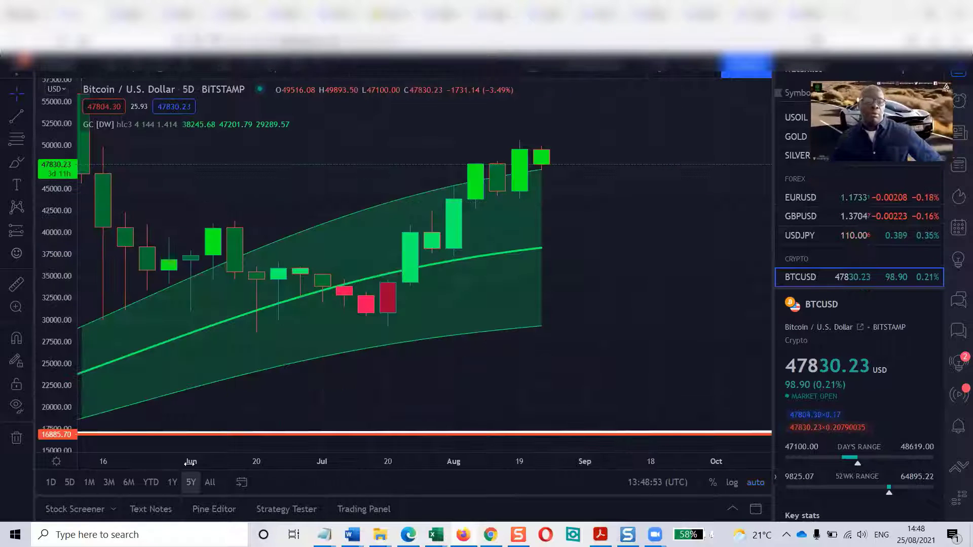
scroll(479, 456, down, 3)
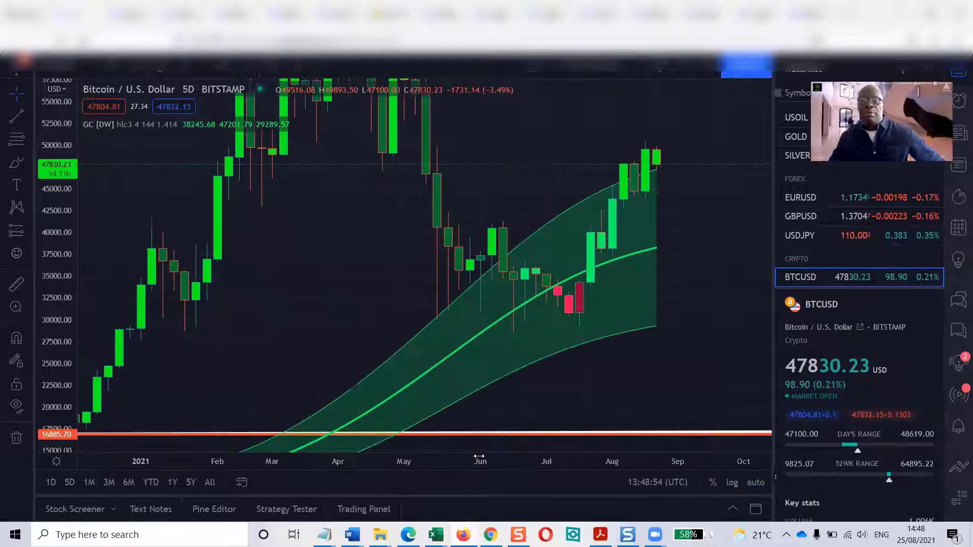
scroll(492, 435, down, 1)
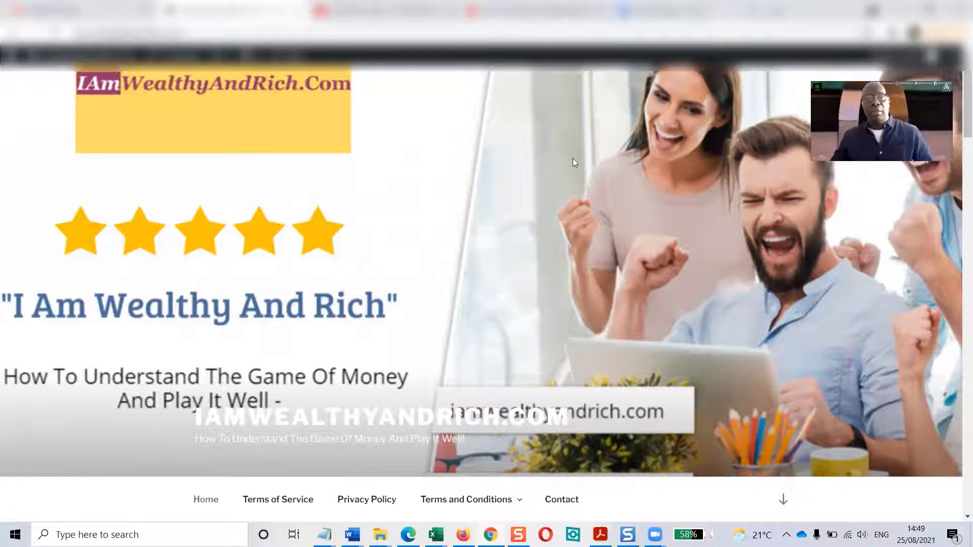
Step: Scroll the IAmWealthyAndRich.com home page back up to its header, posts heading and search box
scroll(635, 273, down, 4)
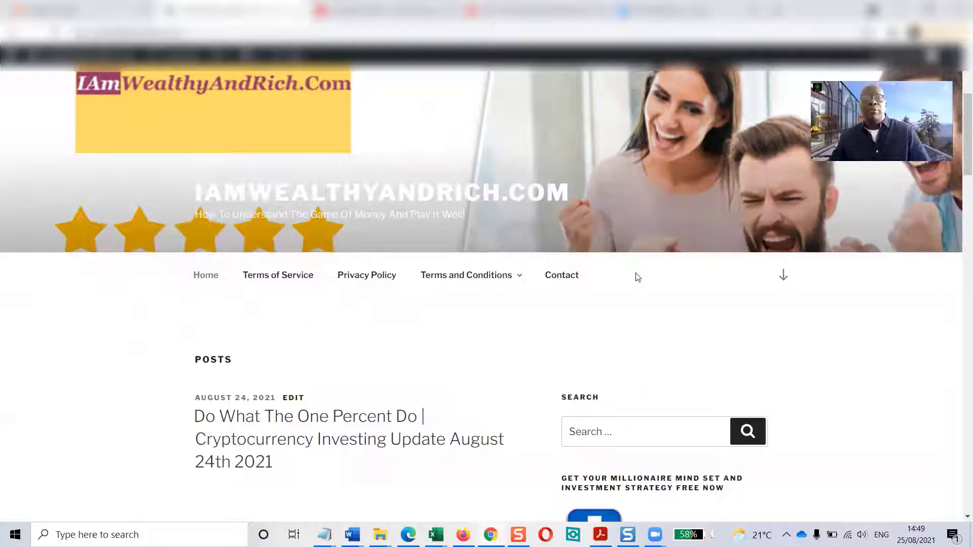
scroll(639, 254, down, 4)
drag(662, 201, 753, 259)
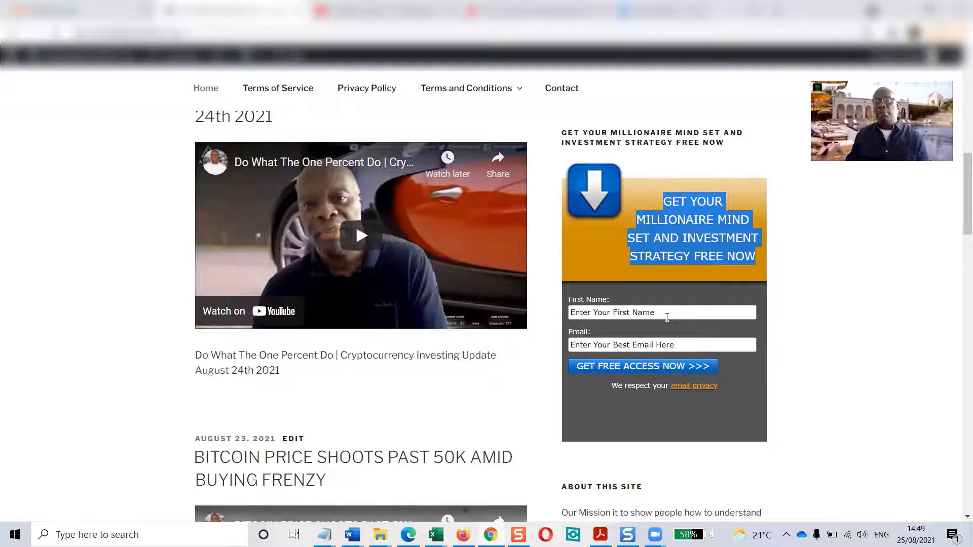
scroll(666, 317, up, 5)
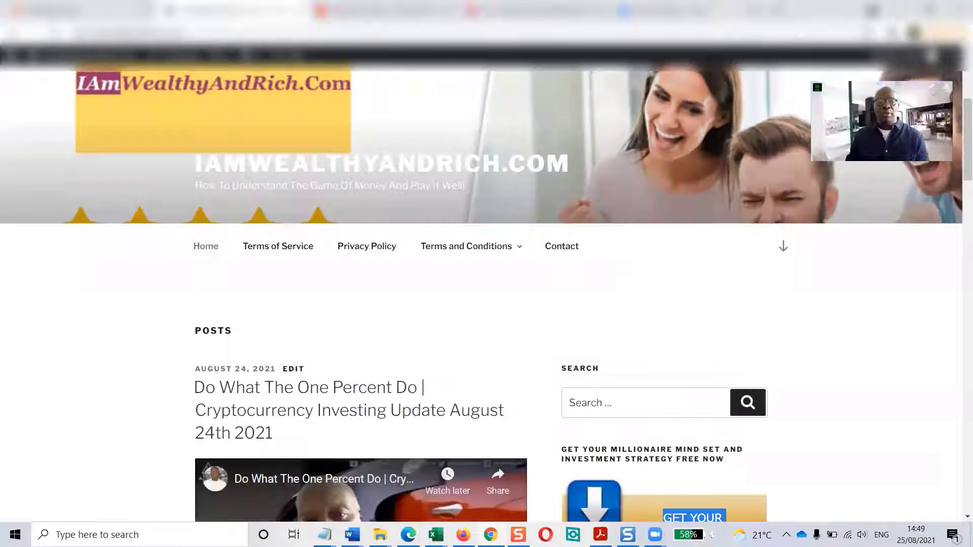
Step: Review the $209,679.64 total on ASSET SUMMARY, selecting the ALT COINS row, then return to the browser
mouse_move(435, 534)
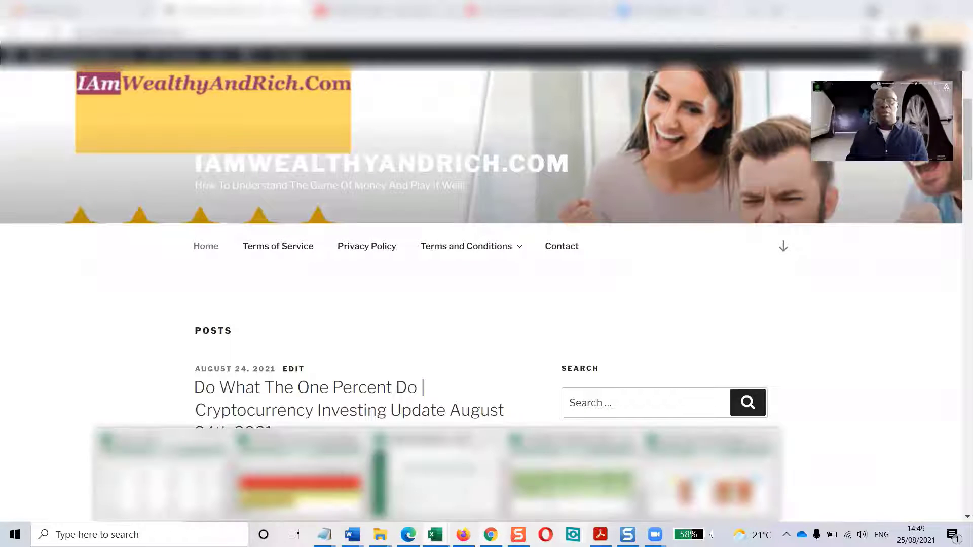
click(298, 476)
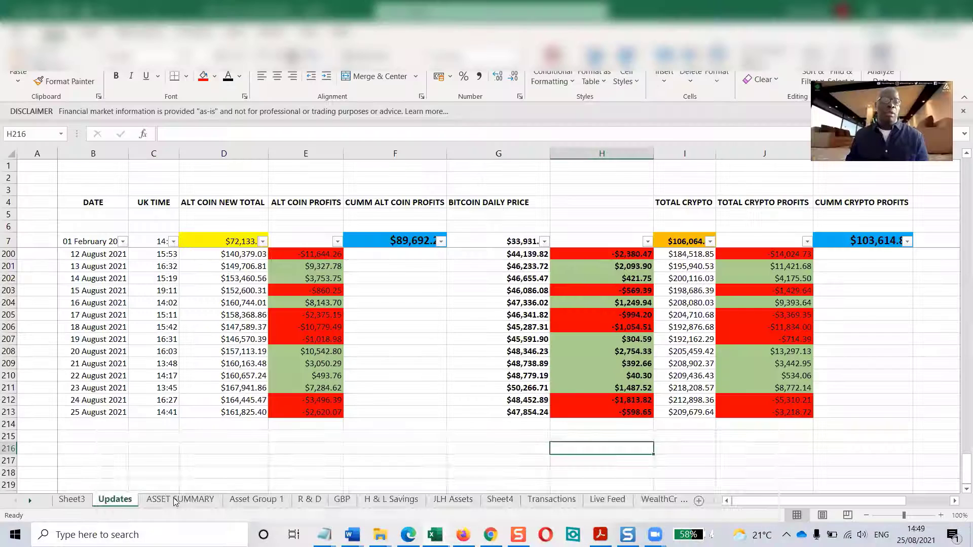
key(ctrl+Page_Down)
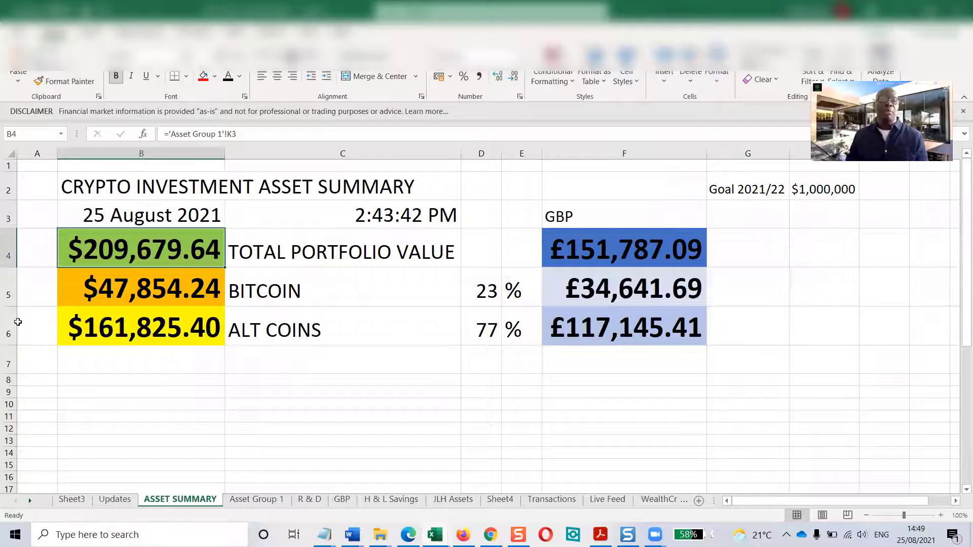
click(8, 322)
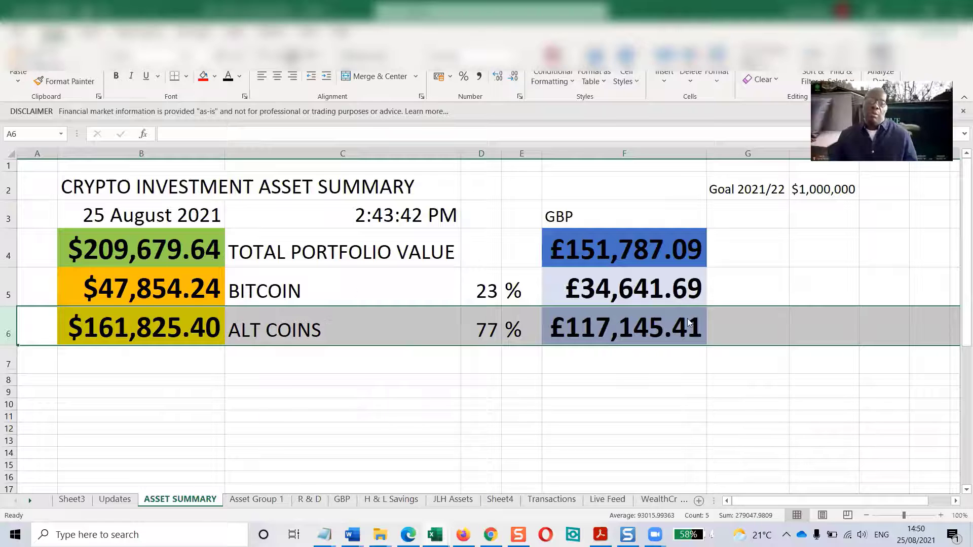
key(alt+Tab)
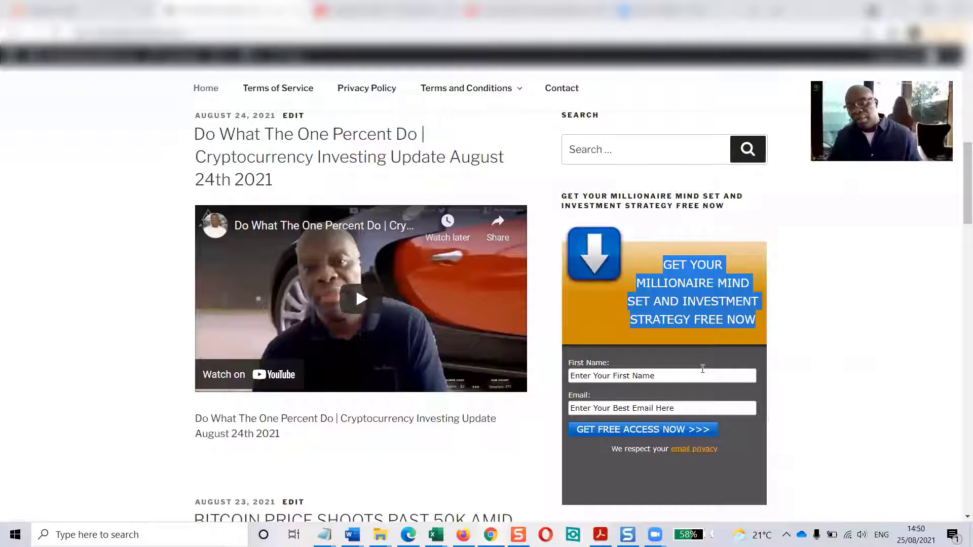